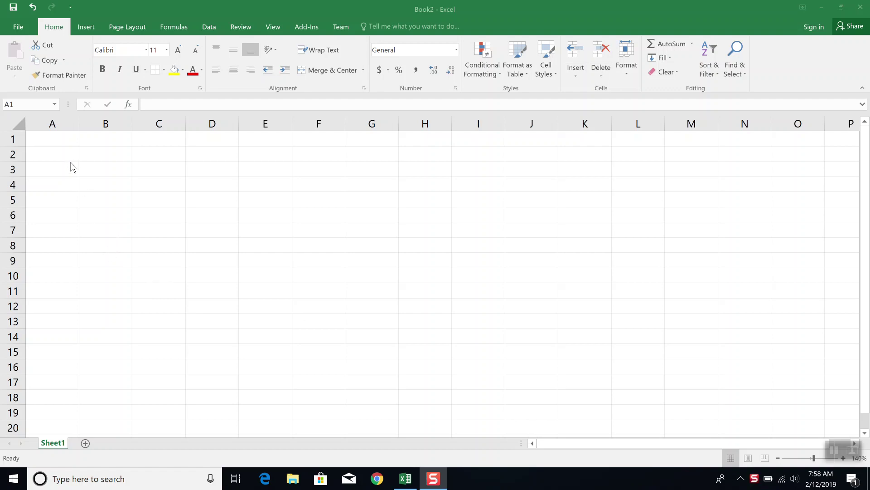
# Confirm the Analysis ToolPak add-in is enabled in Excel Options, then show the Data tab.
pyautogui.click(18, 28)
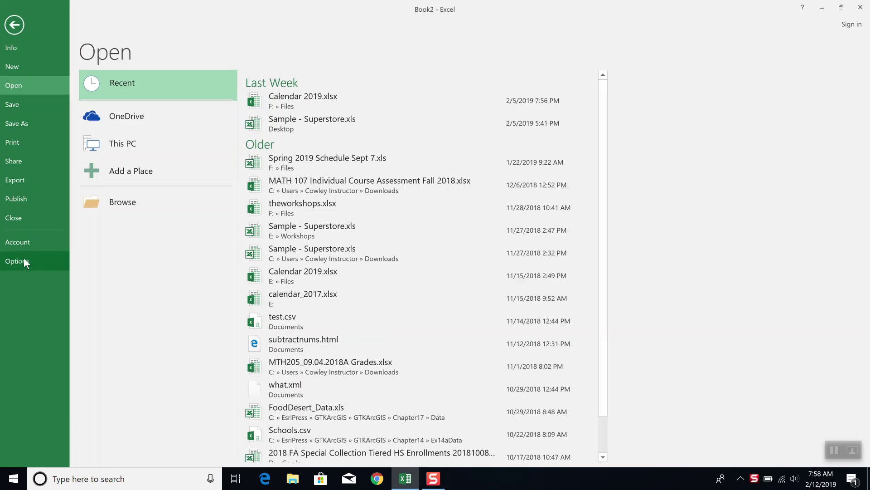
pyautogui.click(24, 257)
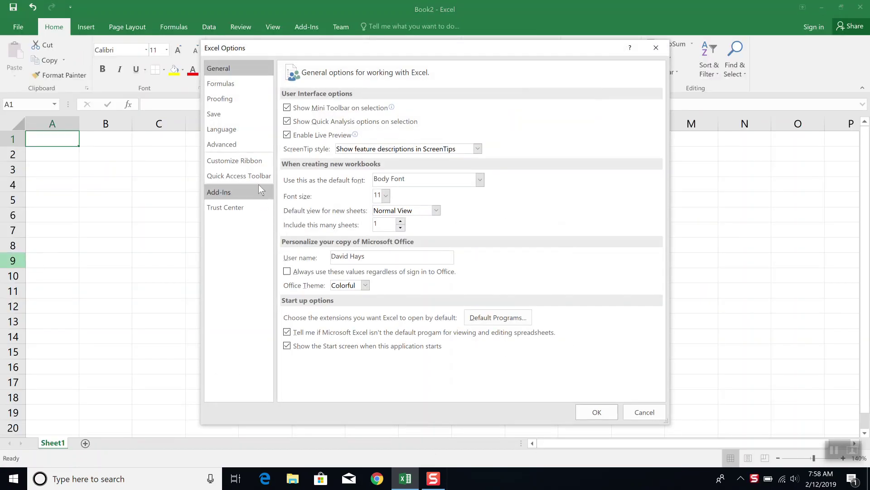
pyautogui.click(217, 192)
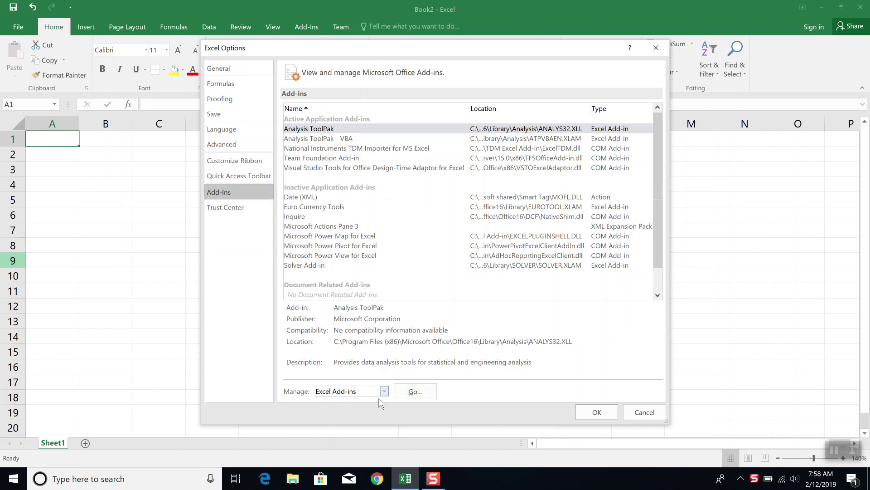
pyautogui.click(414, 392)
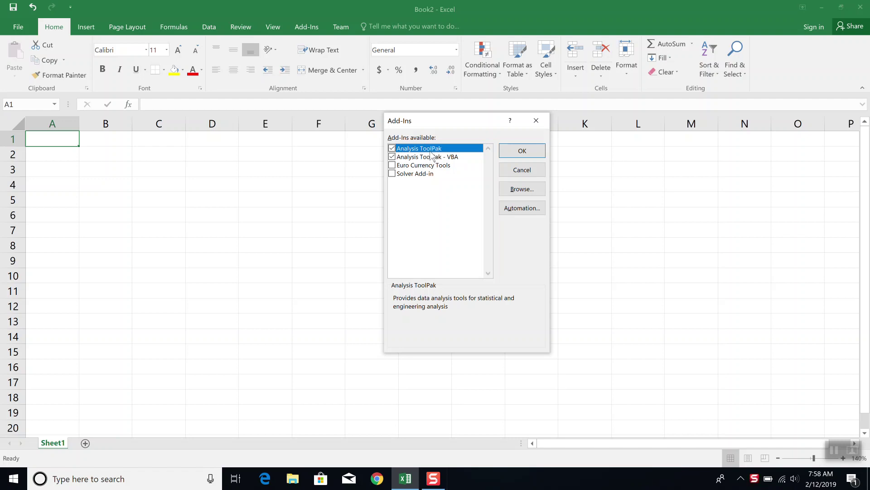
pyautogui.click(518, 152)
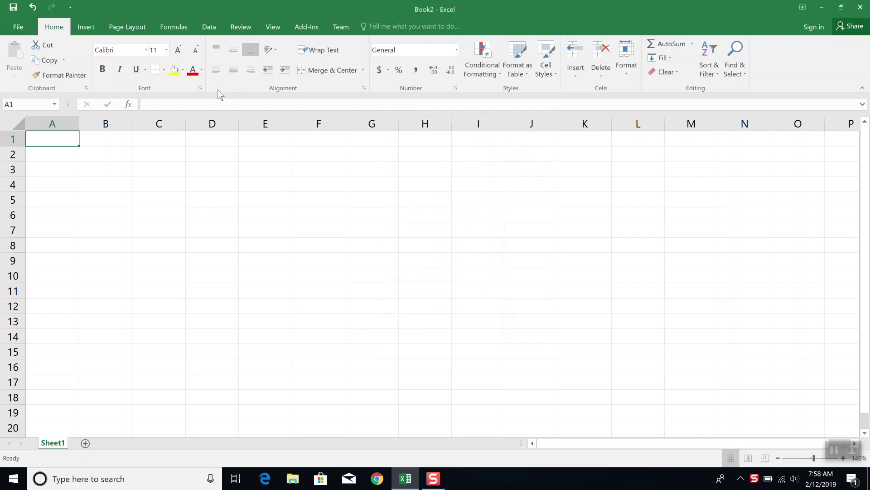
pyautogui.click(218, 28)
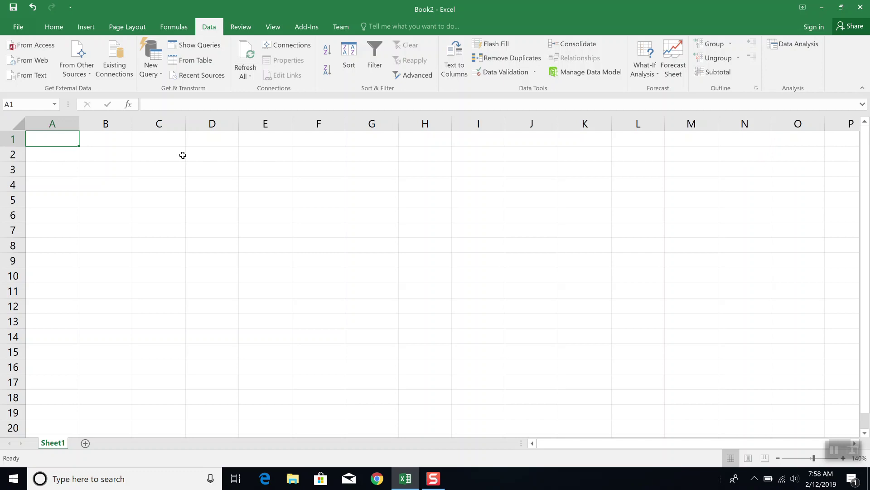
# Enter the grades 98, 97, 92, 90, 89, 88, 83, 85 and 87 in A1:A9.
pyautogui.write('98')
pyautogui.press('Return')
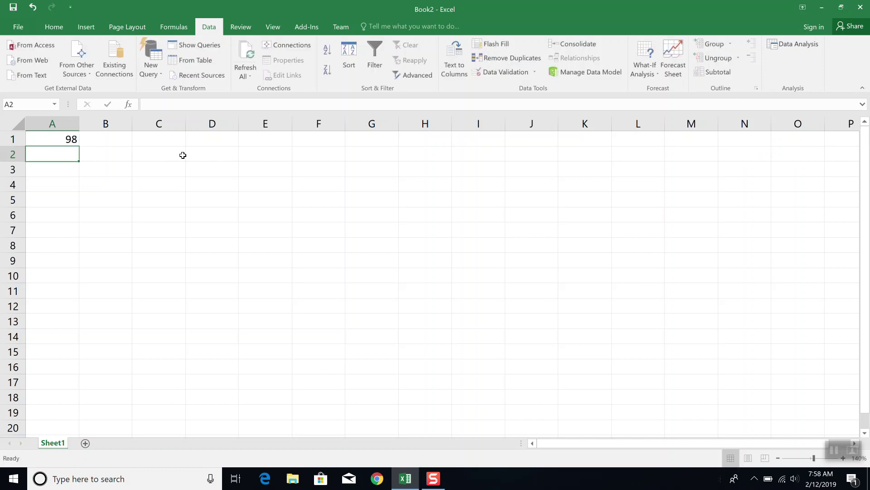
pyautogui.write('97')
pyautogui.press('Return')
pyautogui.write('92')
pyautogui.press('Return')
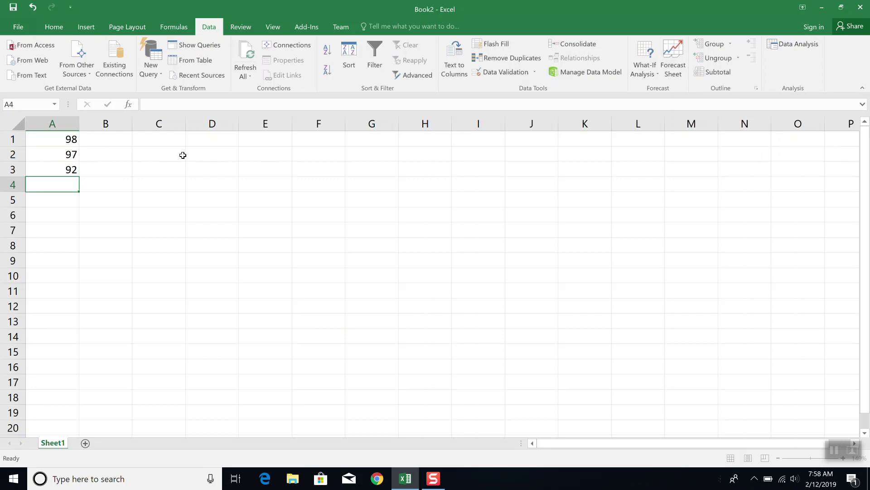
pyautogui.write('90')
pyautogui.press('Return')
pyautogui.write('89')
pyautogui.press('Return')
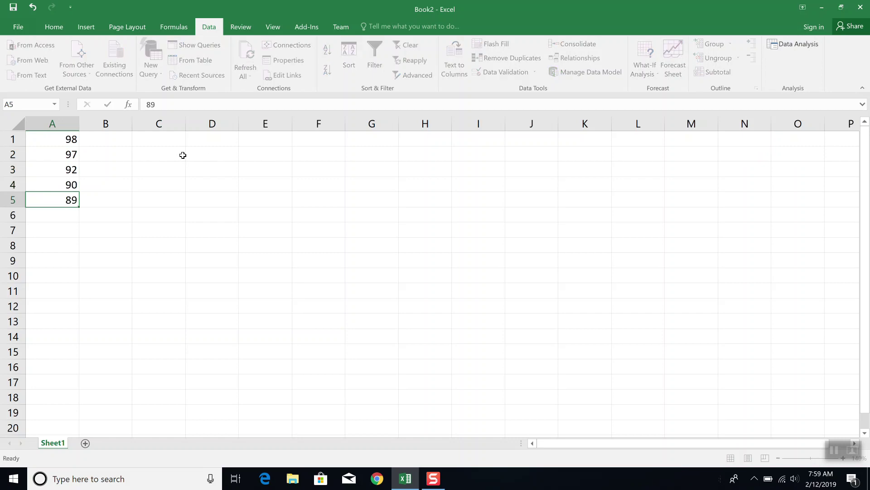
pyautogui.write('88')
pyautogui.press('Return')
pyautogui.press('Return')
pyautogui.write('83')
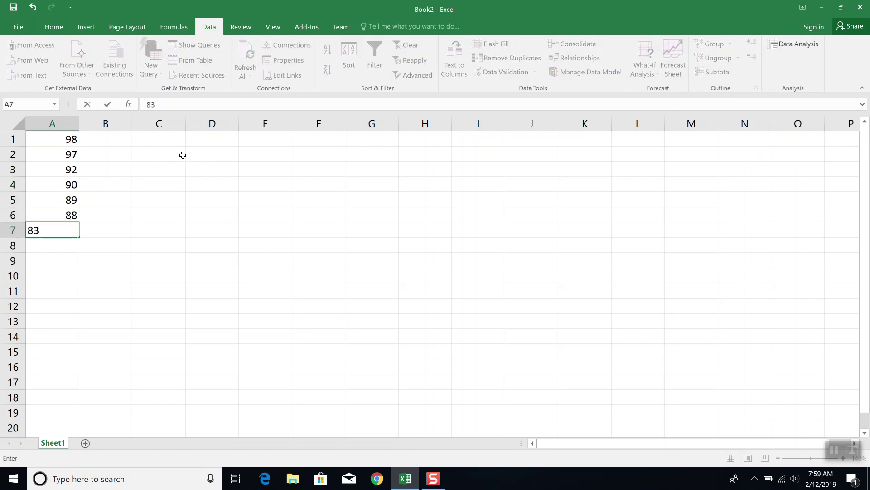
pyautogui.press('Return')
pyautogui.write('85')
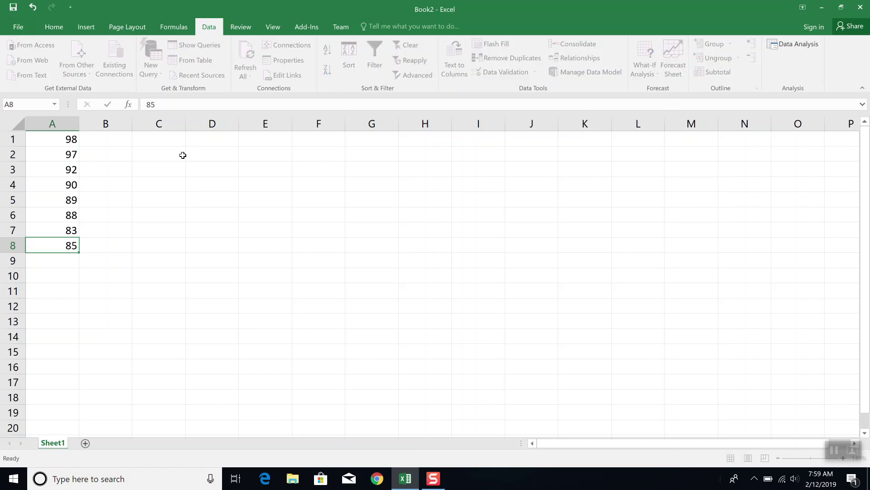
pyautogui.press('Return')
pyautogui.write('87')
# Enter the grades 91, 72, 73, 71, 70, 75, 60 and 62 in A10:A17, then check the range.
pyautogui.press('Return')
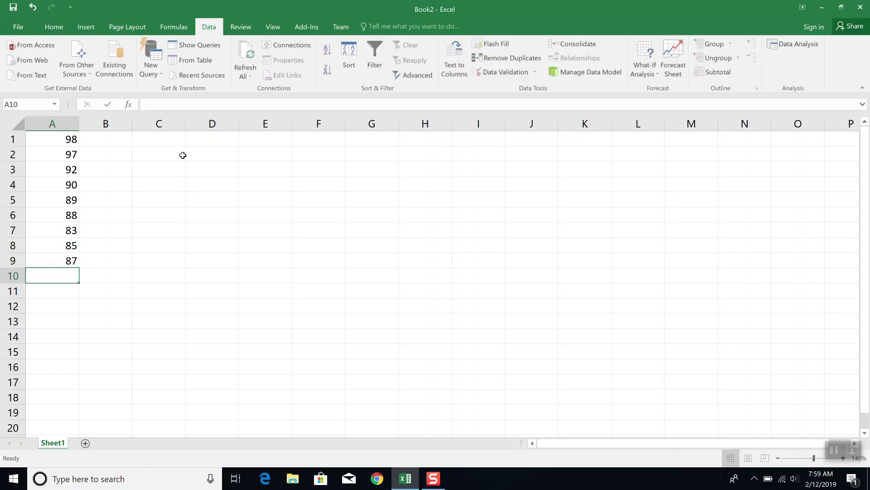
pyautogui.write('91')
pyautogui.press('Return')
pyautogui.write('72')
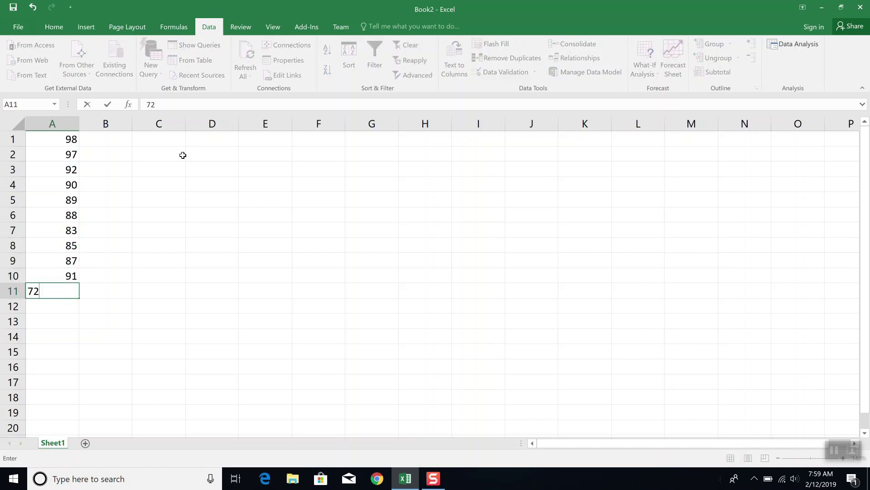
pyautogui.press('Return')
pyautogui.write('73')
pyautogui.press('Return')
pyautogui.write('71')
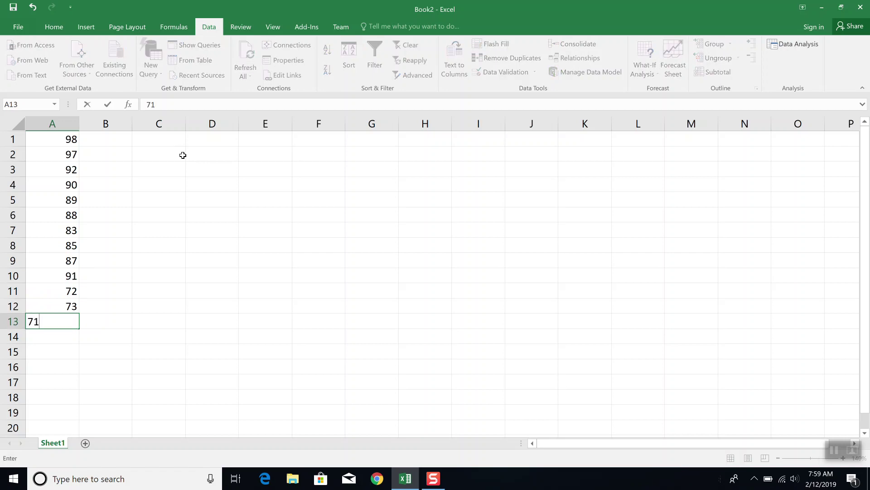
pyautogui.press('Return')
pyautogui.write('70')
pyautogui.press('Return')
pyautogui.write('75')
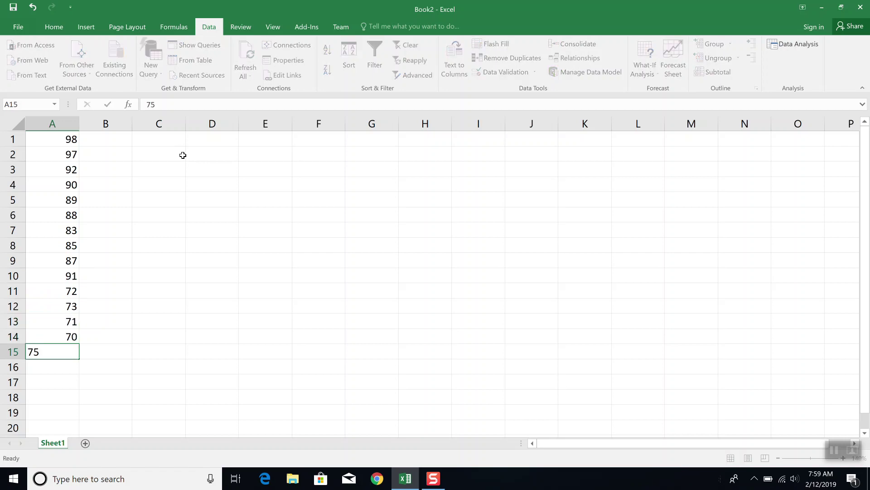
pyautogui.press('Return')
pyautogui.write('60')
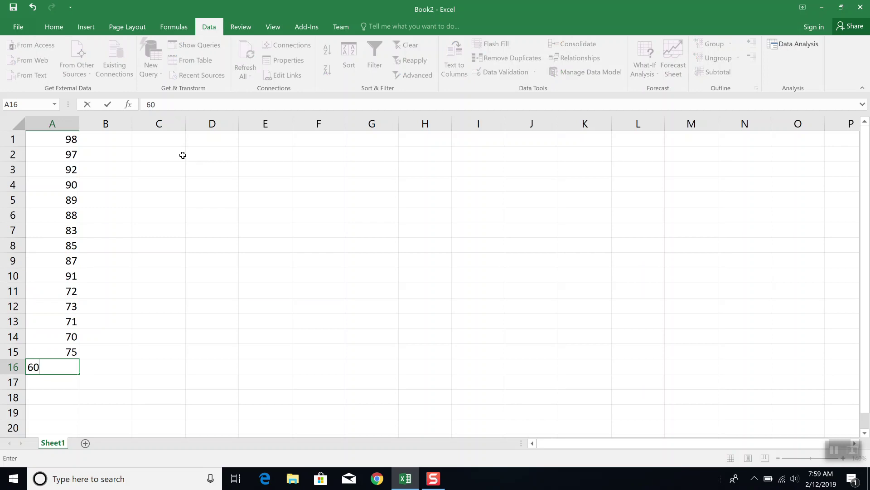
pyautogui.press('Return')
pyautogui.write('62')
pyautogui.press('Return')
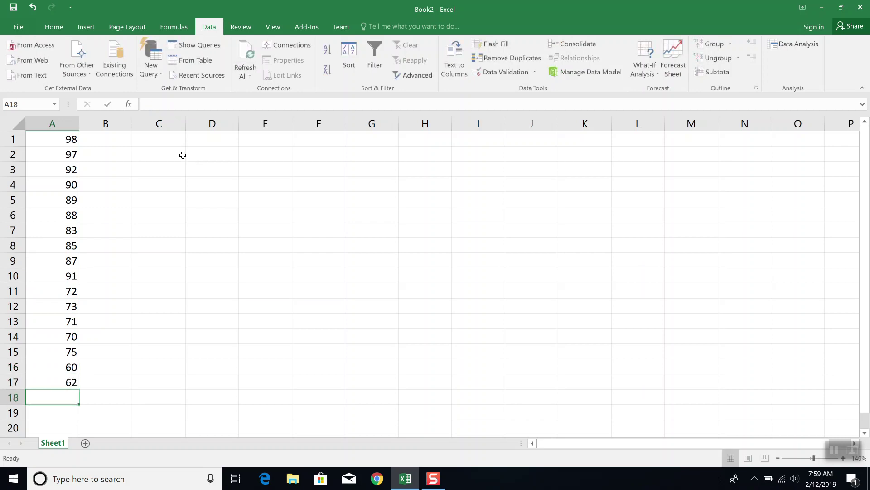
pyautogui.click(53, 141)
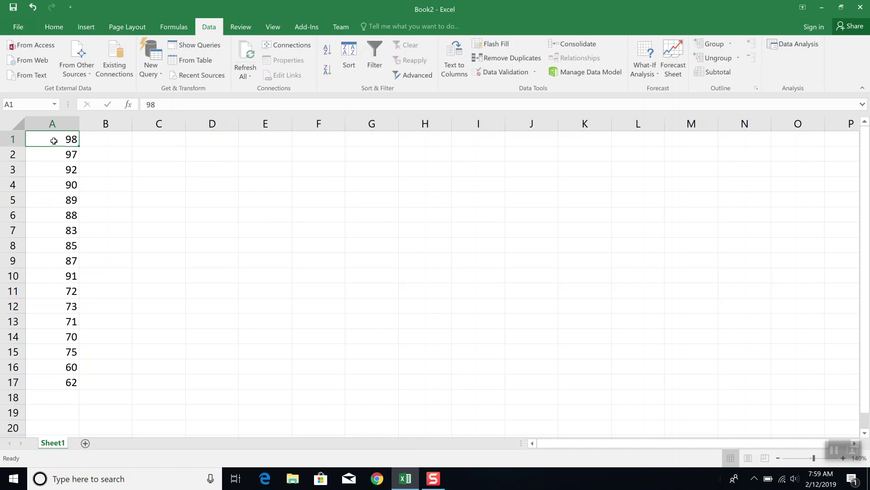
pyautogui.click(57, 383)
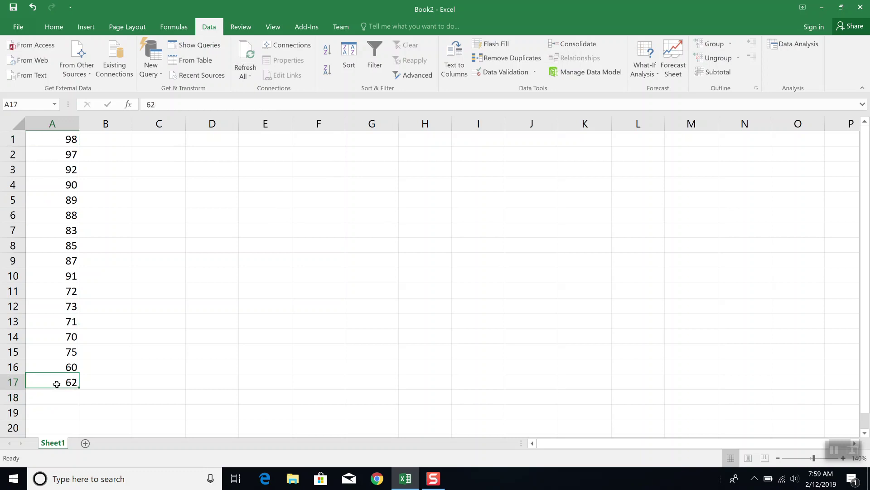
# Run the Histogram analysis on A1:A17 with chart output on a new sheet.
pyautogui.click(792, 42)
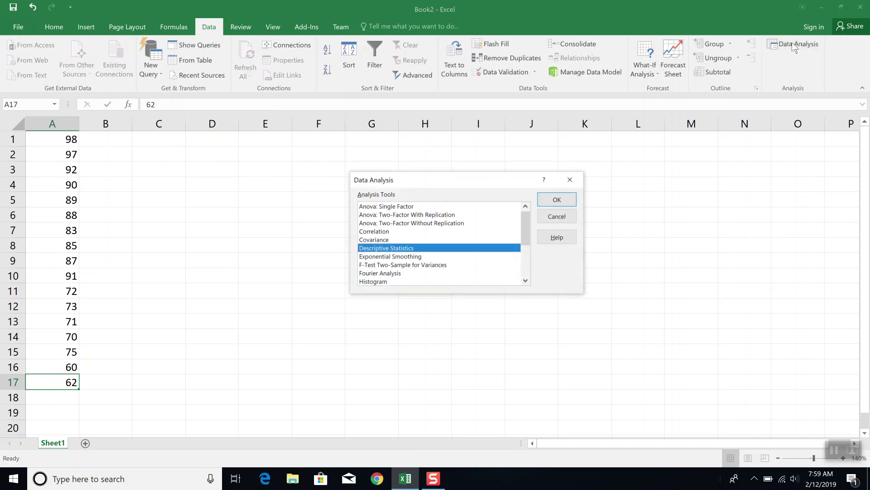
pyautogui.click(384, 282)
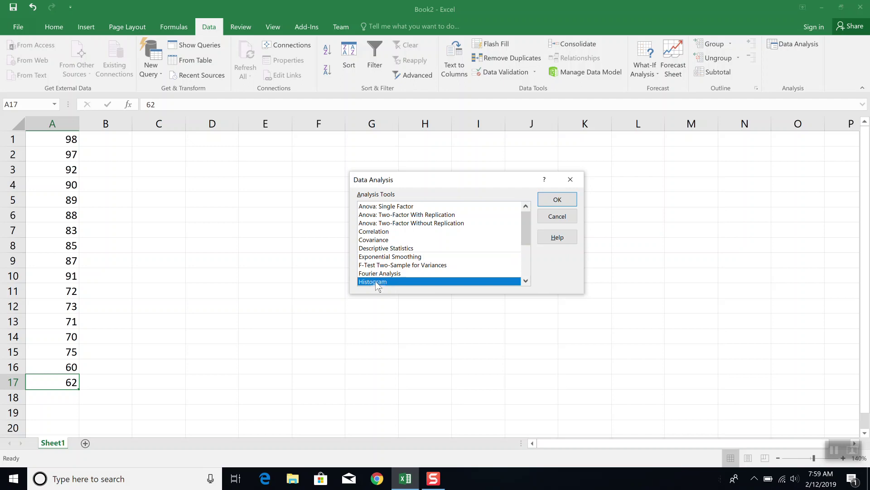
pyautogui.click(554, 199)
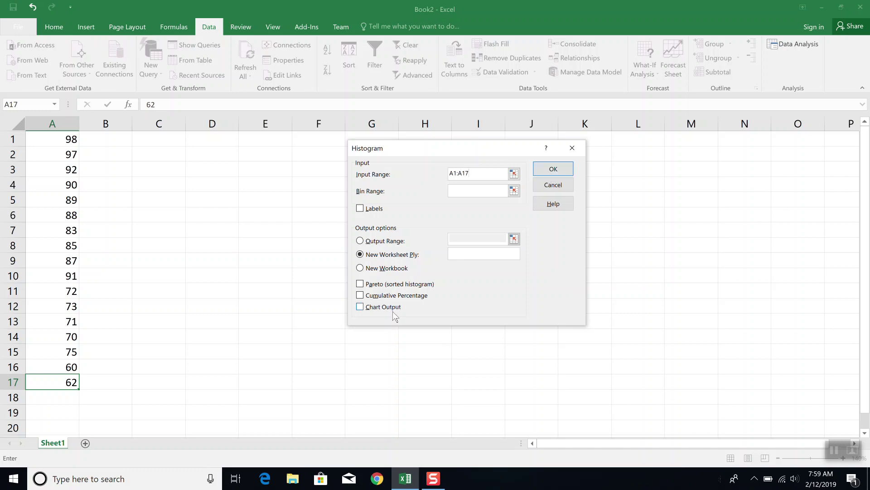
pyautogui.click(361, 307)
pyautogui.click(553, 170)
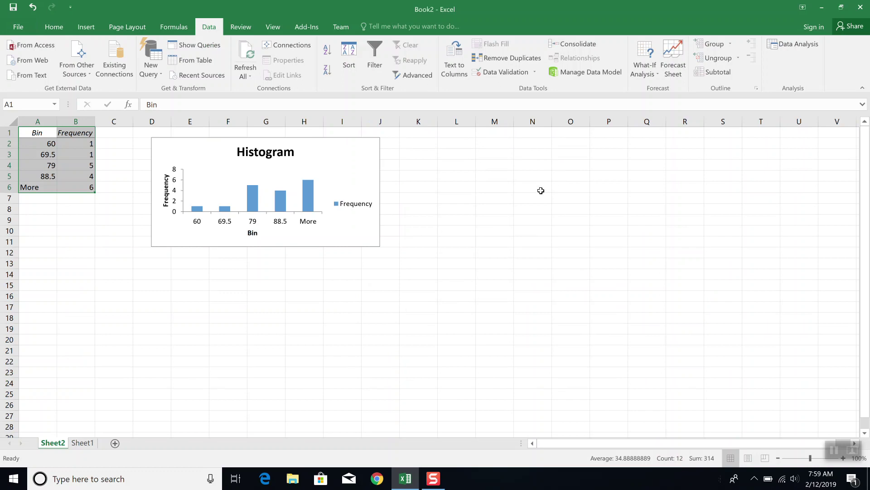
# Enlarge the histogram chart to about column M, row 22.
pyautogui.click(379, 245)
pyautogui.moveTo(381, 247); pyautogui.dragTo(487, 360)
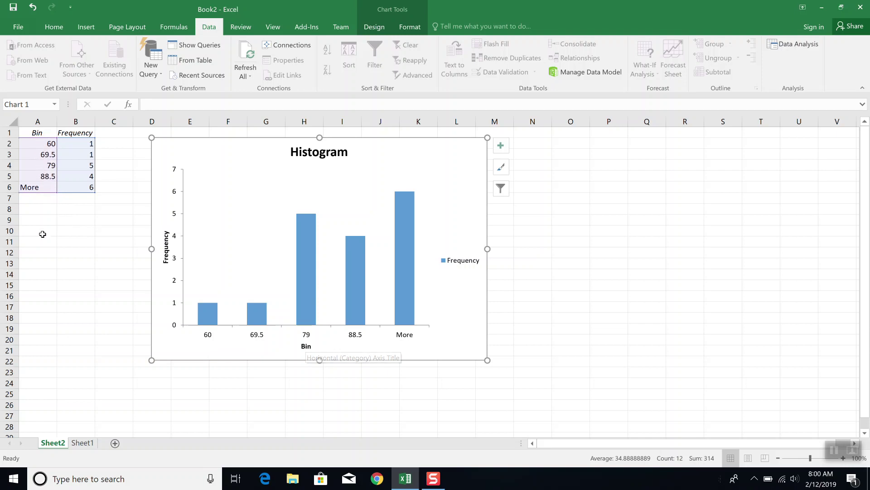
pyautogui.click(36, 232)
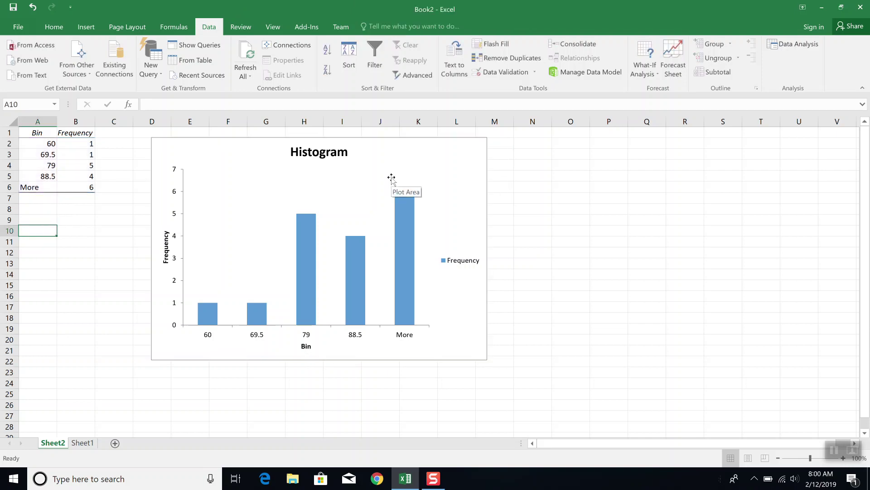
# Add the column headings LCL and UCL in A10 and B10.
pyautogui.write('LCL')
pyautogui.press('Tab')
pyautogui.write('U')
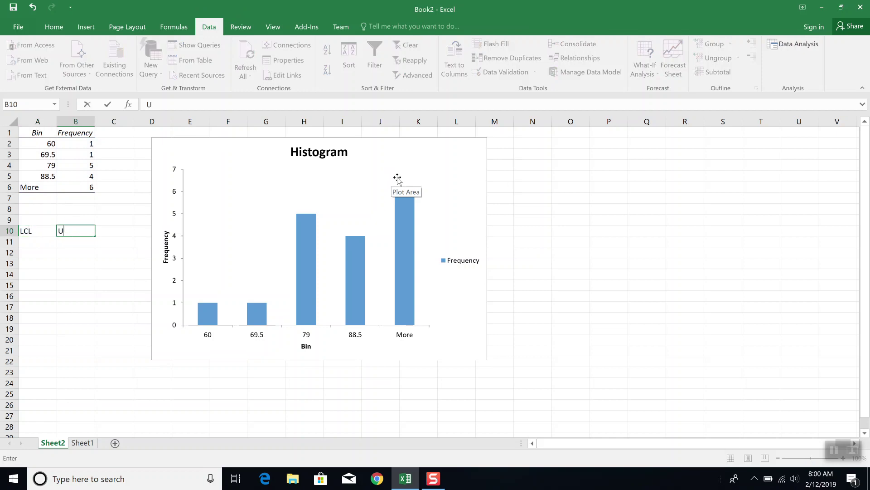
pyautogui.write('CL')
pyautogui.press('Return')
# Enter the upper class limits 60, 69.5, 79 and 88.5 in B11:B14.
pyautogui.write('60')
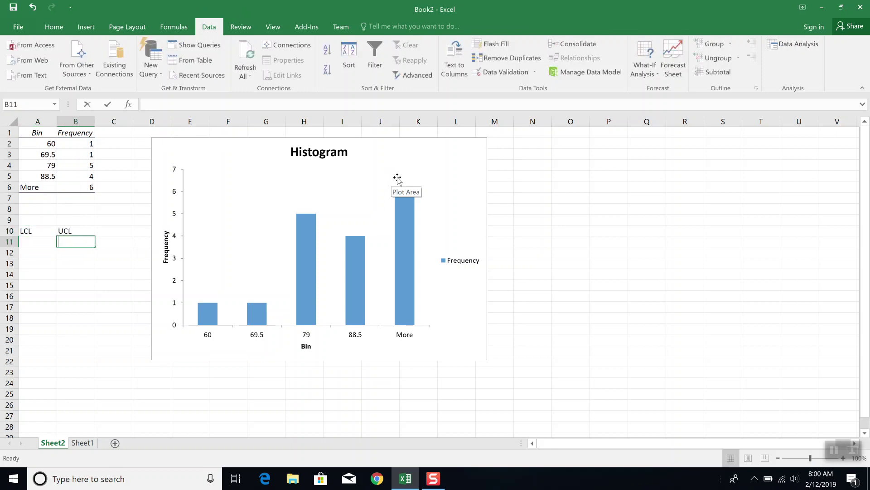
pyautogui.press('Return')
pyautogui.write('69')
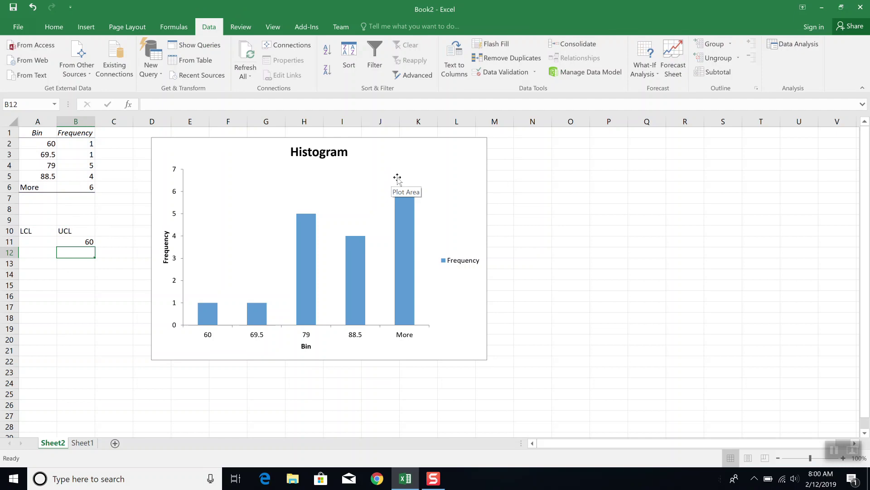
pyautogui.write('.5')
pyautogui.press('Return')
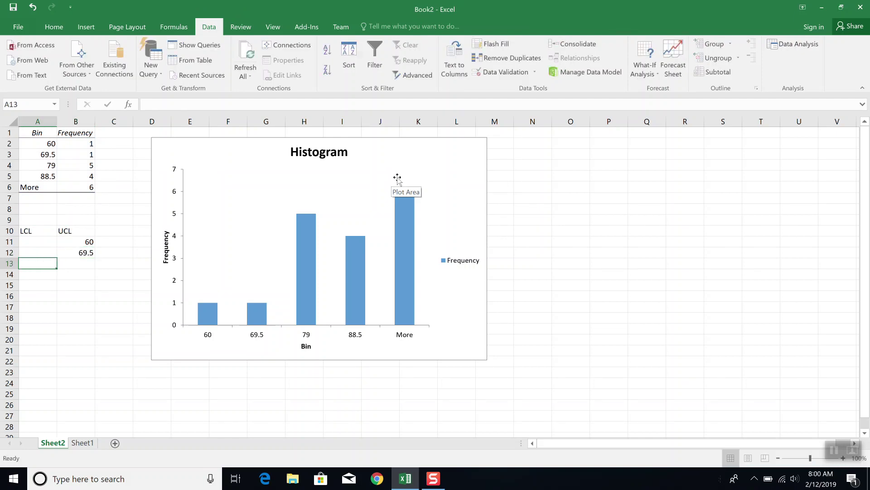
pyautogui.write('79')
pyautogui.press('Return')
pyautogui.press('Left')
pyautogui.press('Right')
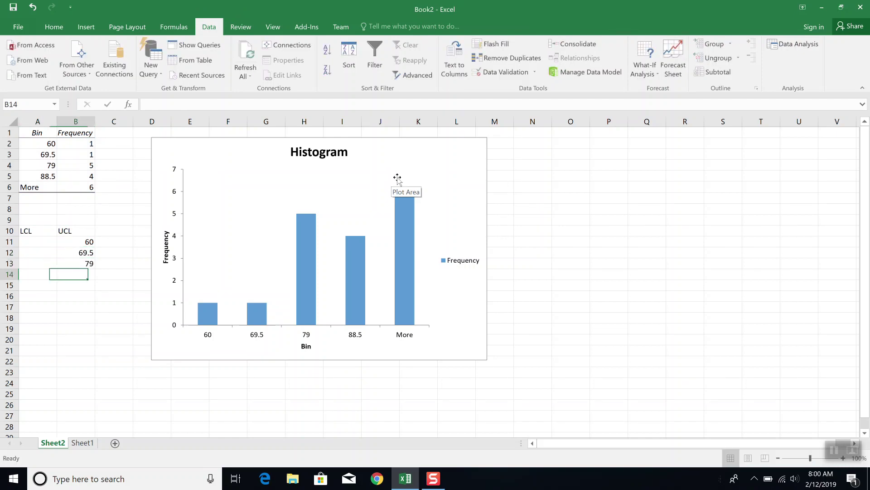
pyautogui.write('88.5')
pyautogui.press('Return')
pyautogui.press('Left')
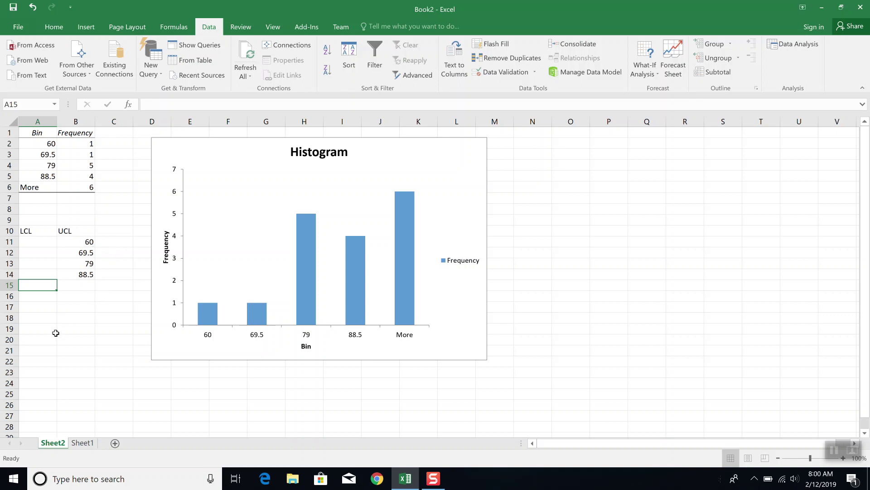
pyautogui.click(50, 335)
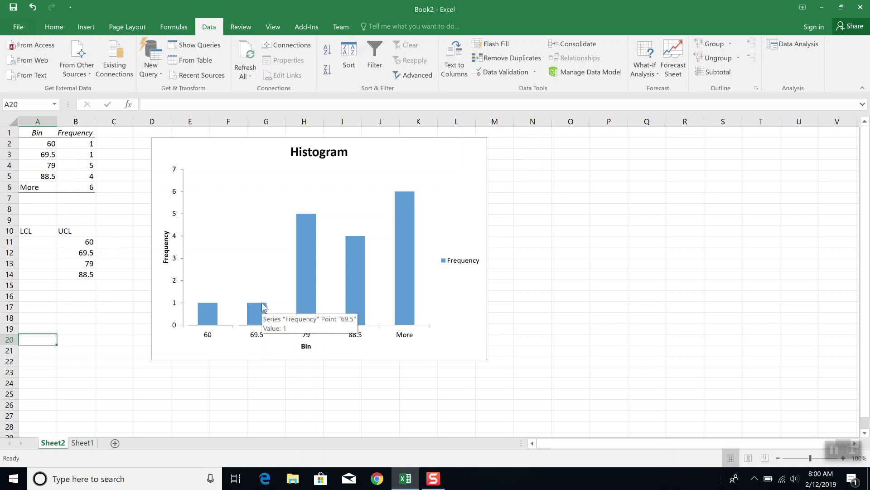
pyautogui.write('=B6')
pyautogui.press('BackSpace')
pyautogui.press('BackSpace')
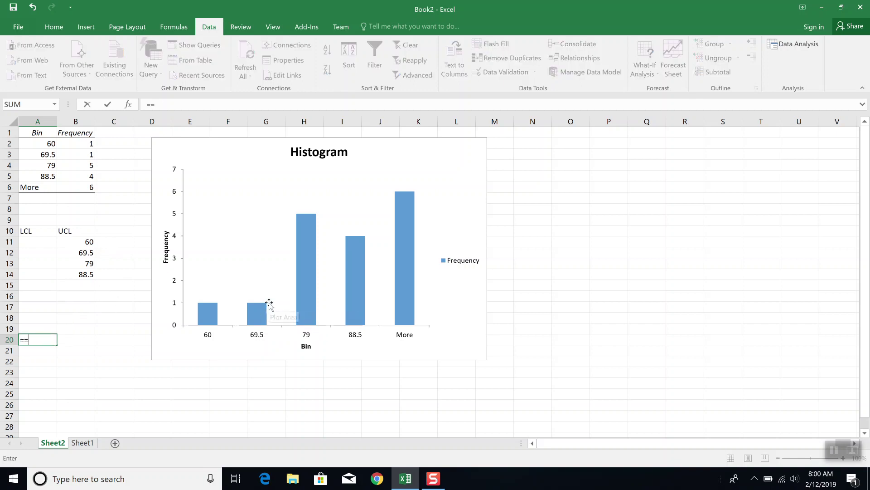
pyautogui.write('88.5-79')
pyautogui.press('Return')
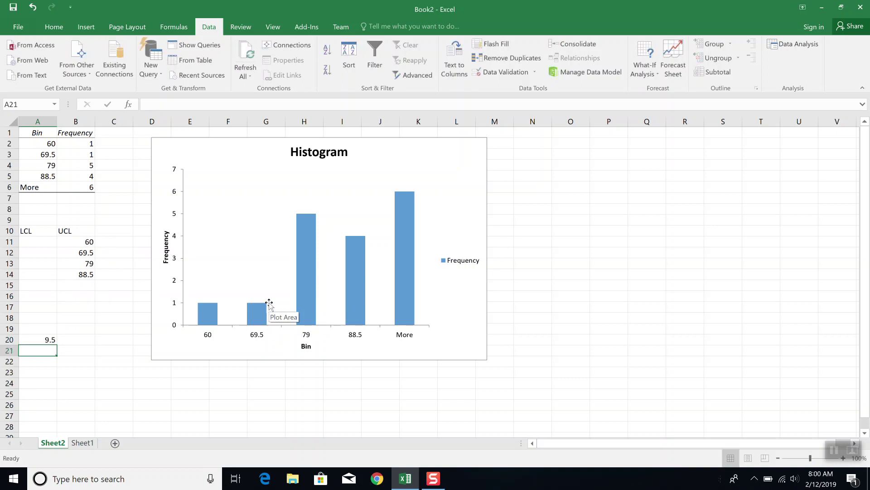
pyautogui.write('=79-')
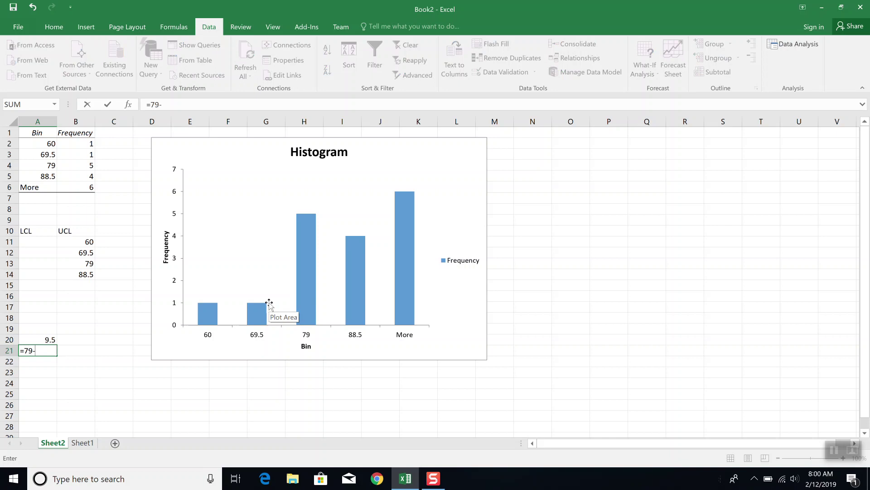
pyautogui.write('69.5')
pyautogui.press('Return')
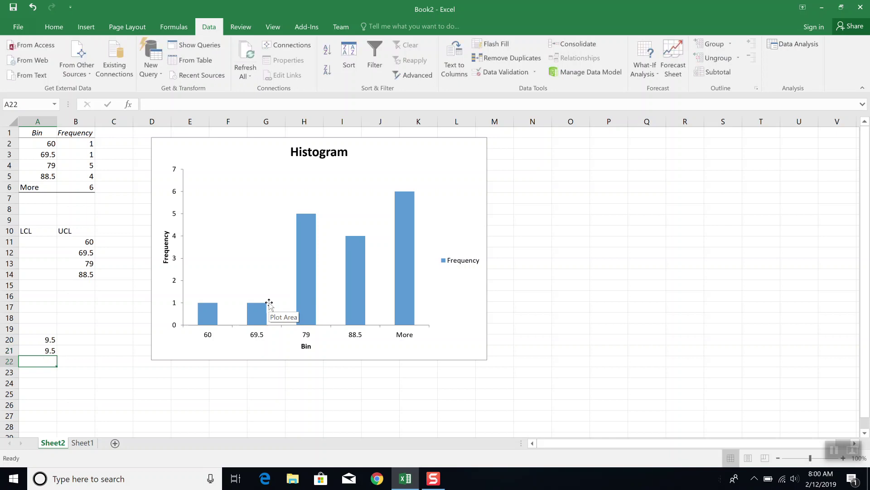
pyautogui.press('Up')
pyautogui.press('Up')
pyautogui.hotkey('shift', 'Down')
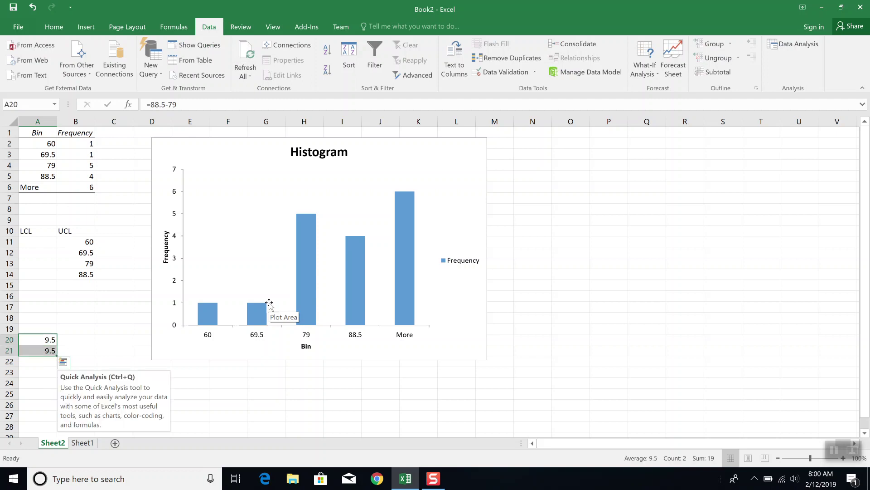
pyautogui.press('Delete')
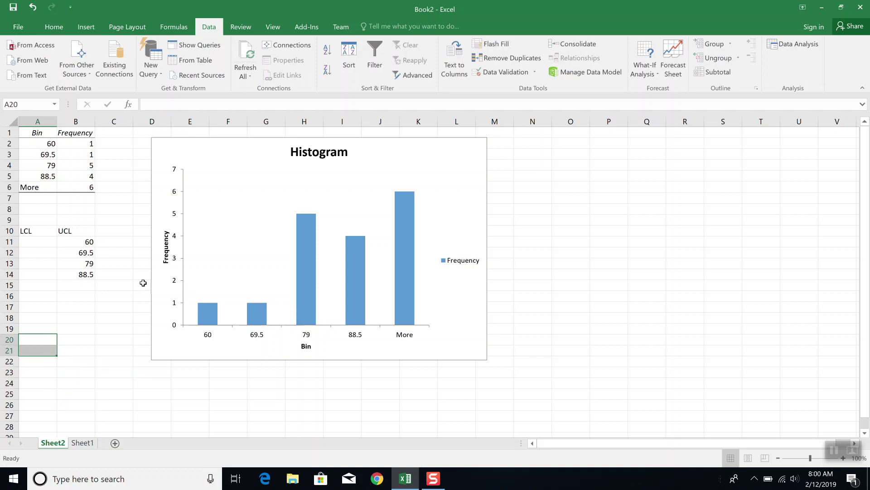
pyautogui.click(65, 306)
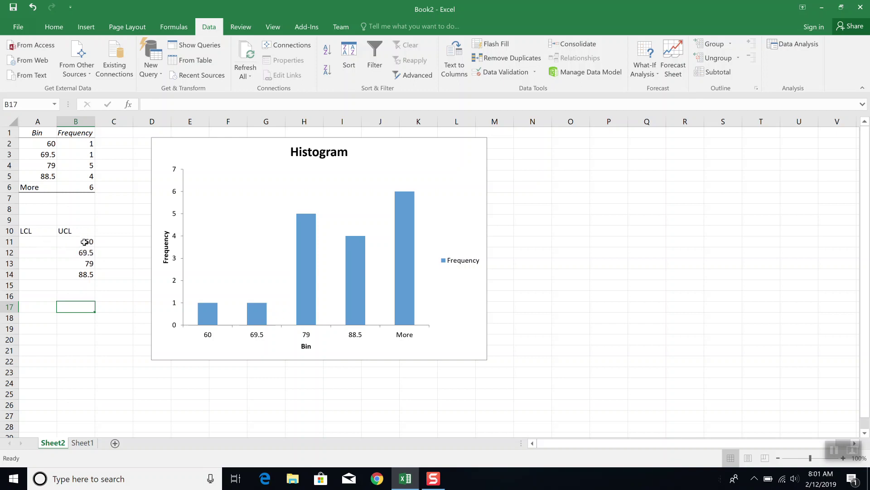
pyautogui.click(42, 256)
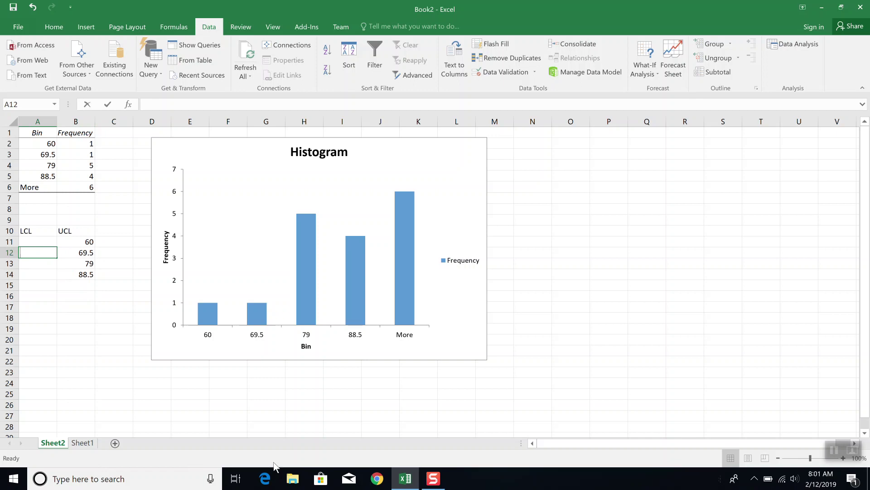
# Fill the LCL column with 60.1, 69.6, 79.1 and 50.6 using ±9.5 formulas.
pyautogui.write('60.1')
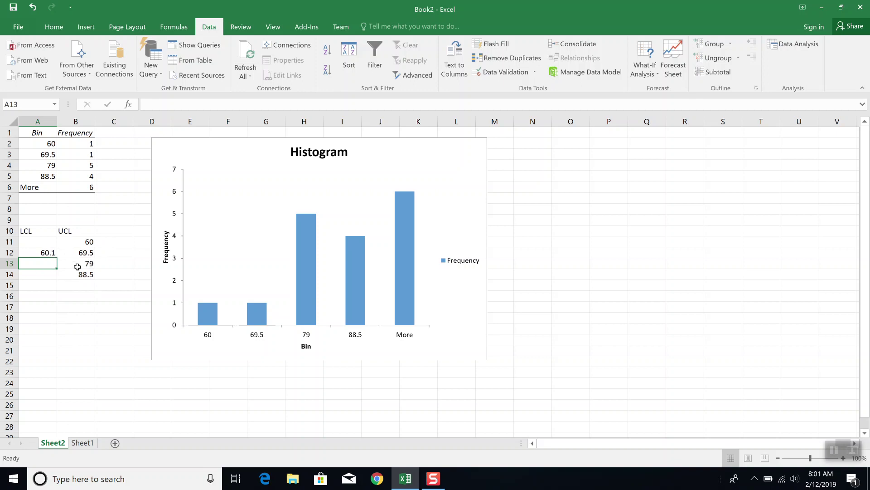
pyautogui.write('=')
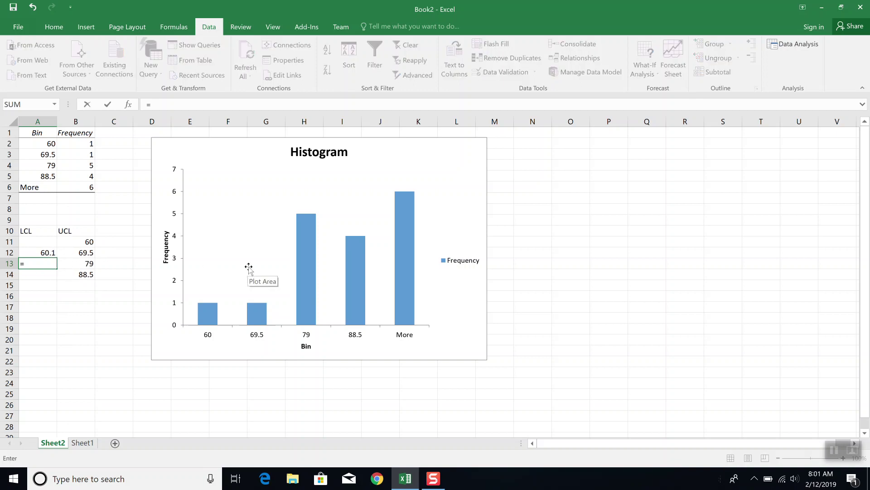
pyautogui.write('60.1+9.6')
pyautogui.press('Return')
pyautogui.write('=')
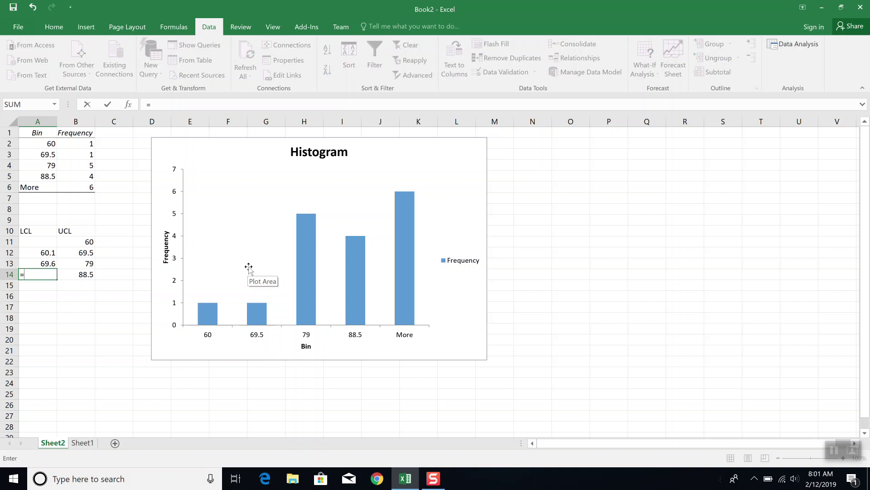
pyautogui.write('69.6+9.5')
pyautogui.press('Return')
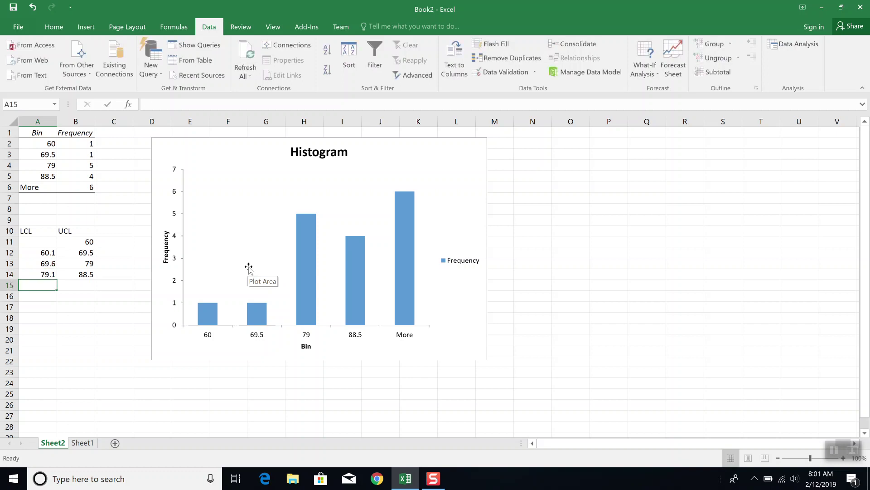
pyautogui.press('Up')
pyautogui.press('Up')
pyautogui.press('Up')
pyautogui.press('Up')
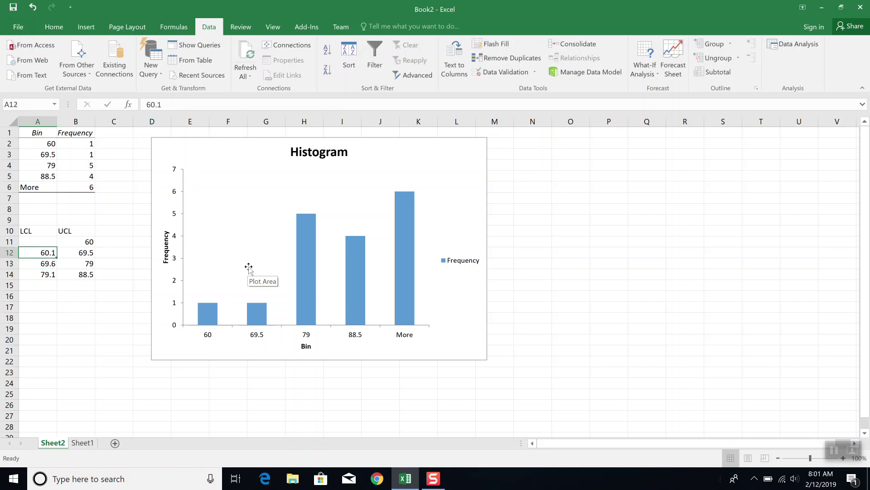
pyautogui.write('=')
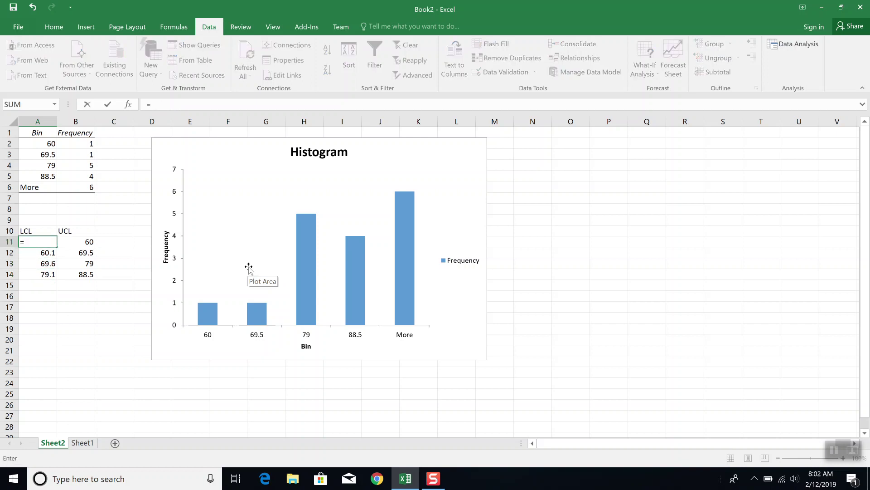
pyautogui.write('60.1-9.5')
pyautogui.press('Return')
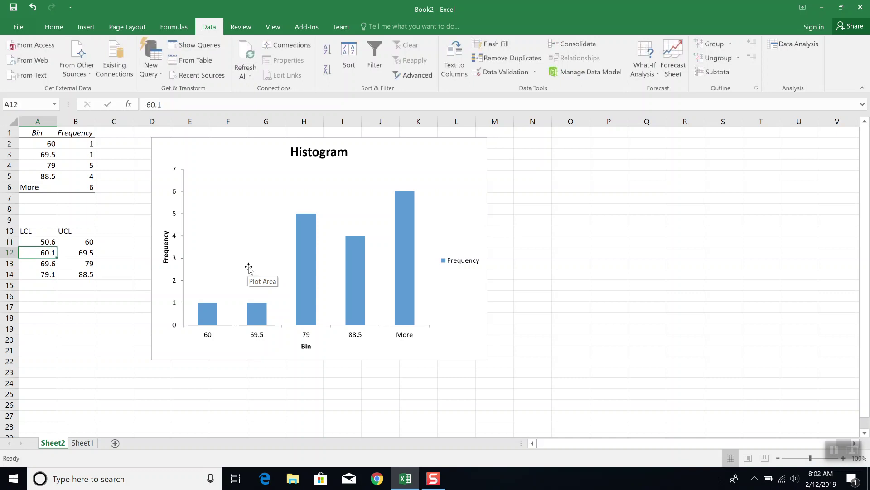
pyautogui.press('Right')
pyautogui.press('Right')
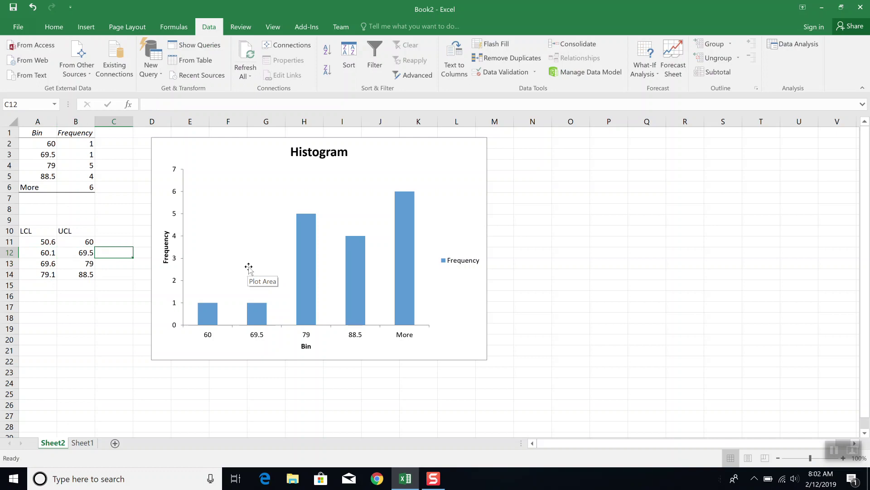
pyautogui.press('Up')
pyautogui.press('Up')
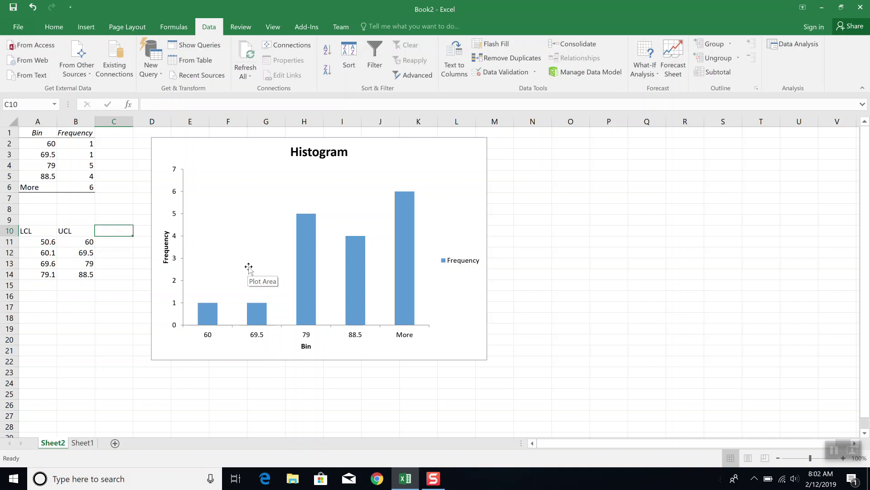
# Add a Freq column with frequencies 1, 1, 5 and 4 for the four classes.
pyautogui.write('Freq')
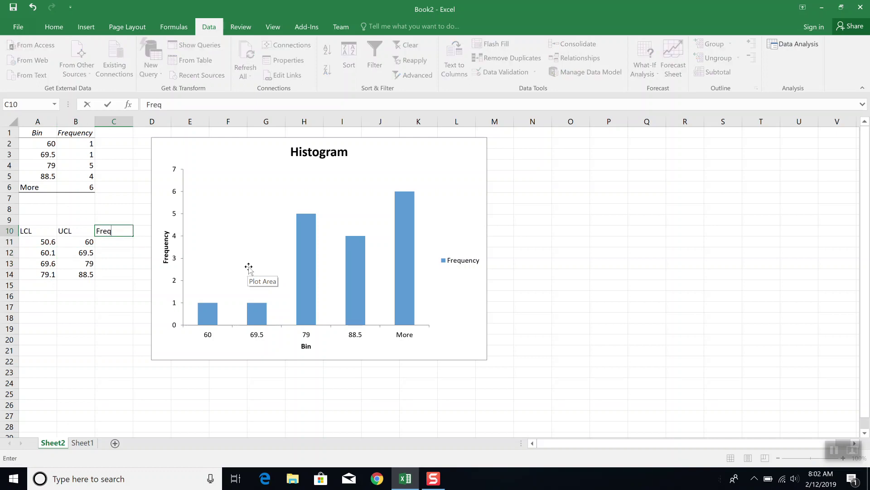
pyautogui.press('Return')
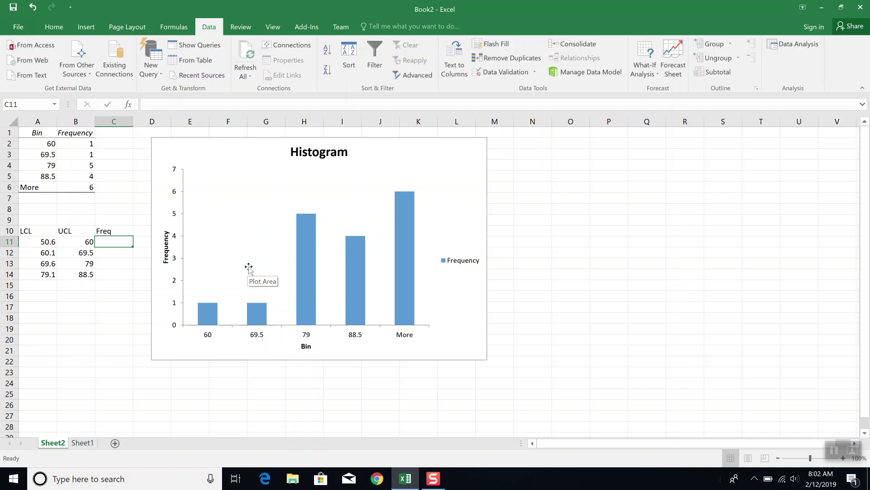
pyautogui.write('1')
pyautogui.press('Return')
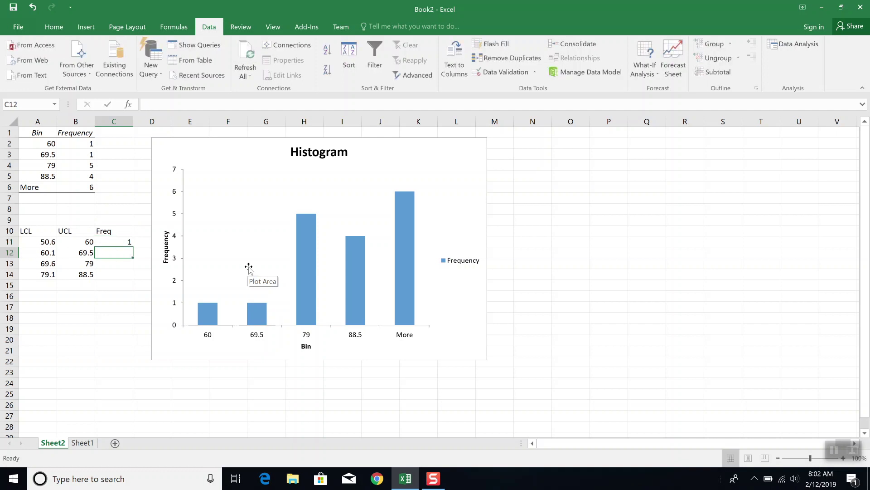
pyautogui.write('1')
pyautogui.press('Return')
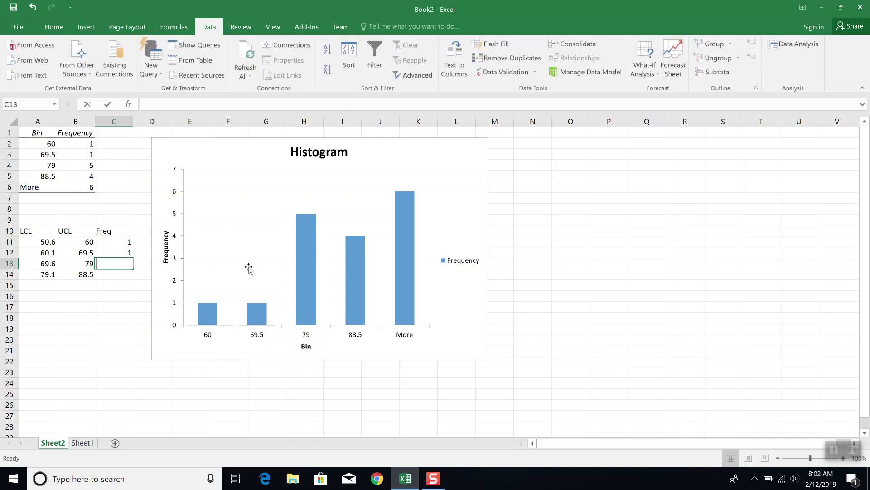
pyautogui.write('5')
pyautogui.press('Return')
pyautogui.write('4')
pyautogui.press('Return')
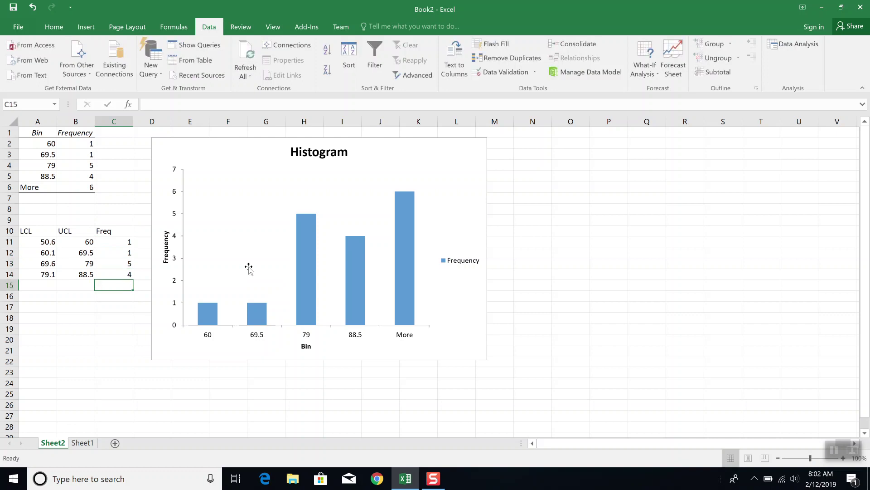
# Add a 'More than 88.5' row with frequency 6 in row 15.
pyautogui.press('Left')
pyautogui.press('Left')
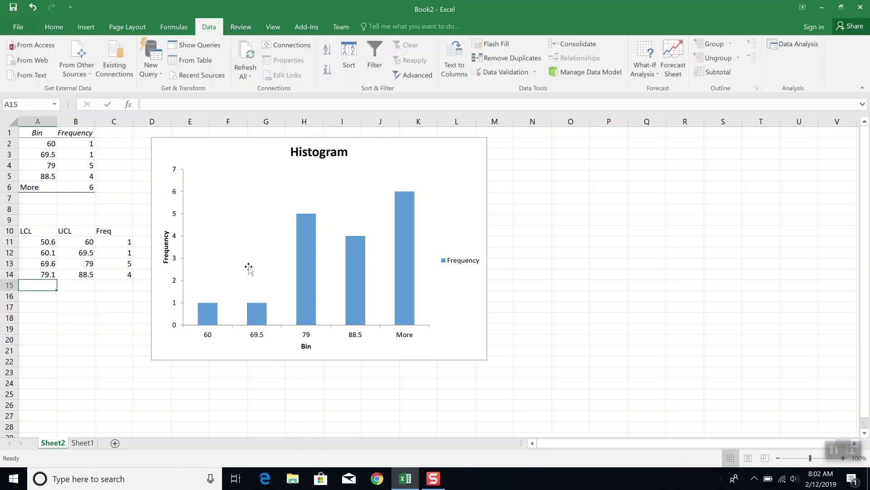
pyautogui.write('More')
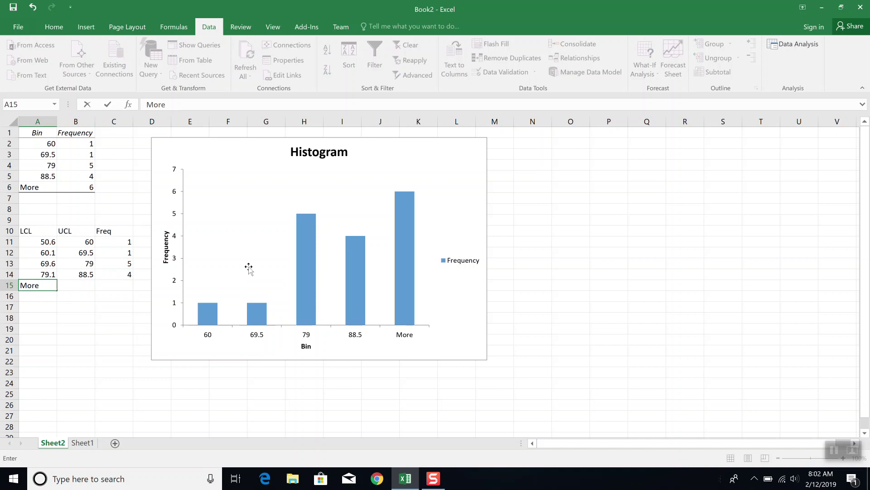
pyautogui.write(' than 88')
pyautogui.press('Tab')
pyautogui.press('Tab')
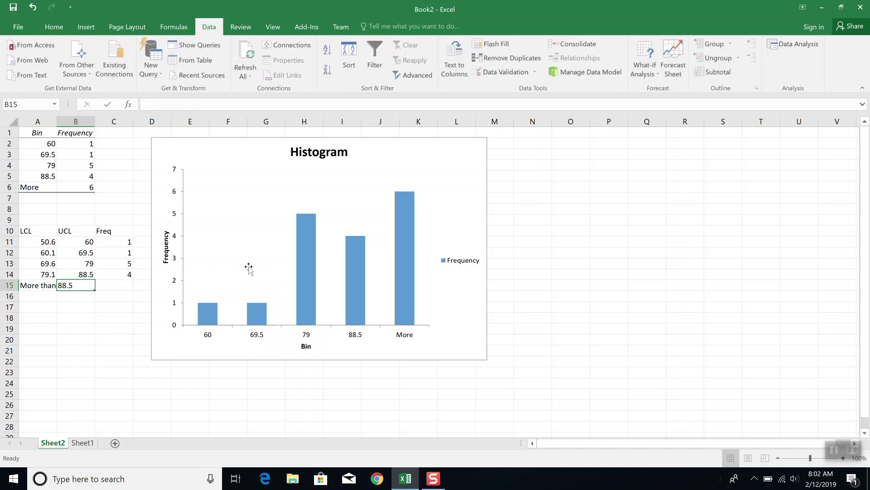
pyautogui.write('6')
pyautogui.press('Return')
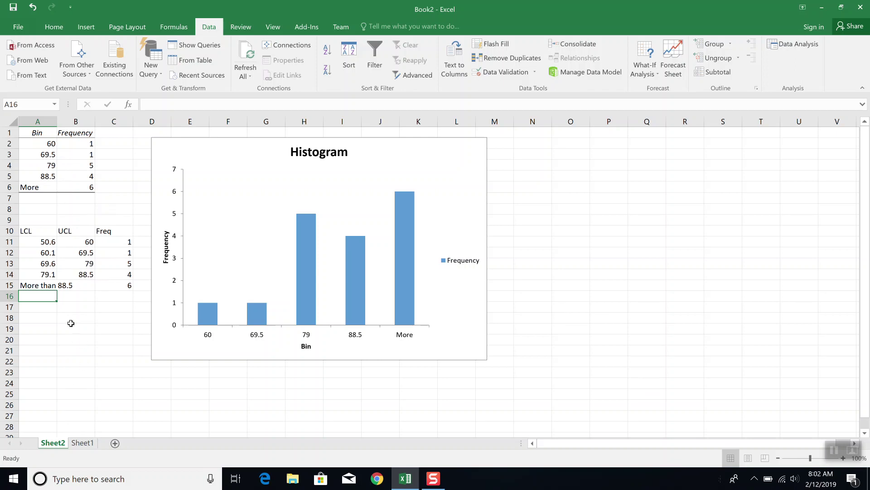
pyautogui.click(81, 446)
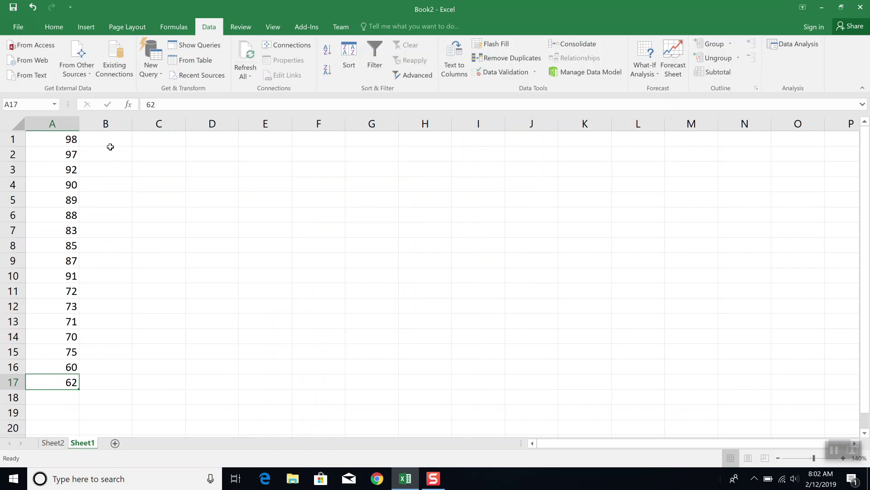
# Enter the bin limits 100, 90, 80, 70 and 60 in B1:B5 on Sheet1.
pyautogui.click(111, 142)
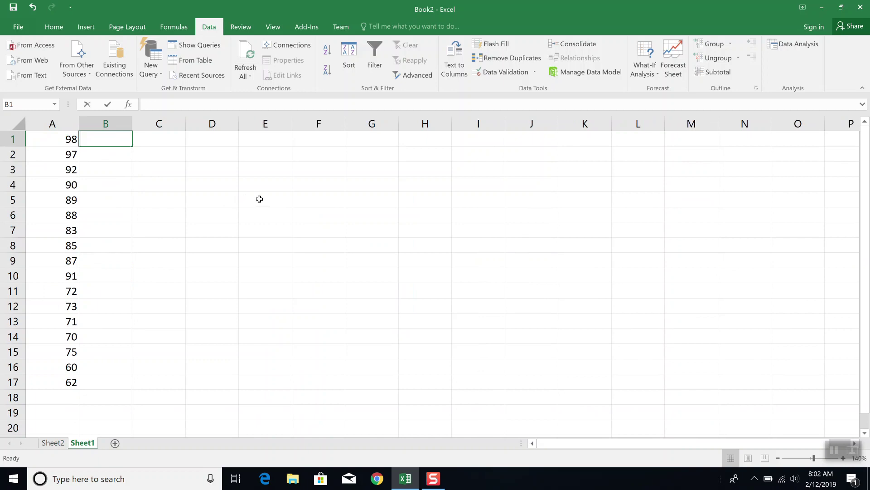
pyautogui.write('100')
pyautogui.press('Return')
pyautogui.write('90')
pyautogui.press('Return')
pyautogui.write('8')
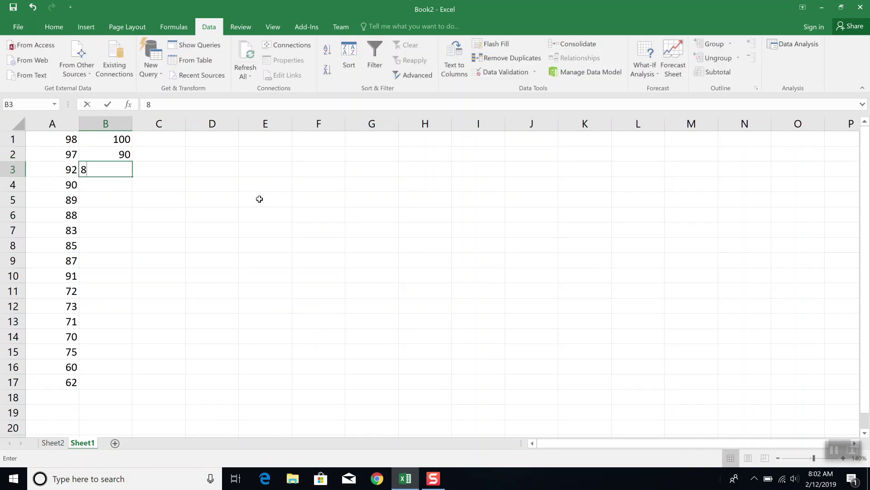
pyautogui.write('0')
pyautogui.press('Return')
pyautogui.write('70')
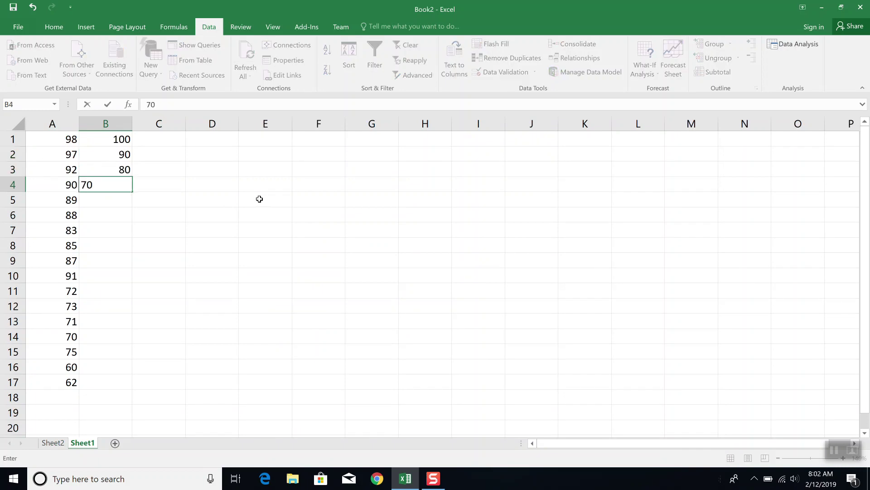
pyautogui.press('Return')
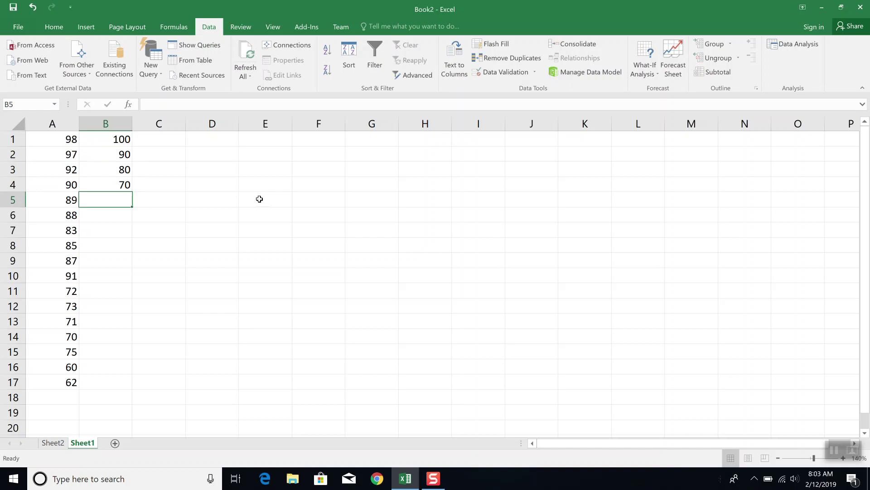
pyautogui.write('60')
pyautogui.press('Return')
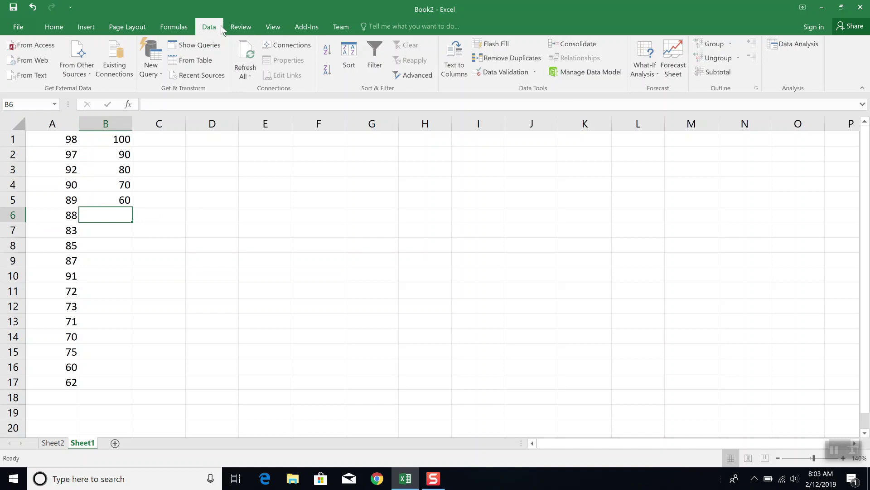
# Run the Histogram analysis on A1:A17 with bin range B1:B5 and chart output.
pyautogui.click(797, 43)
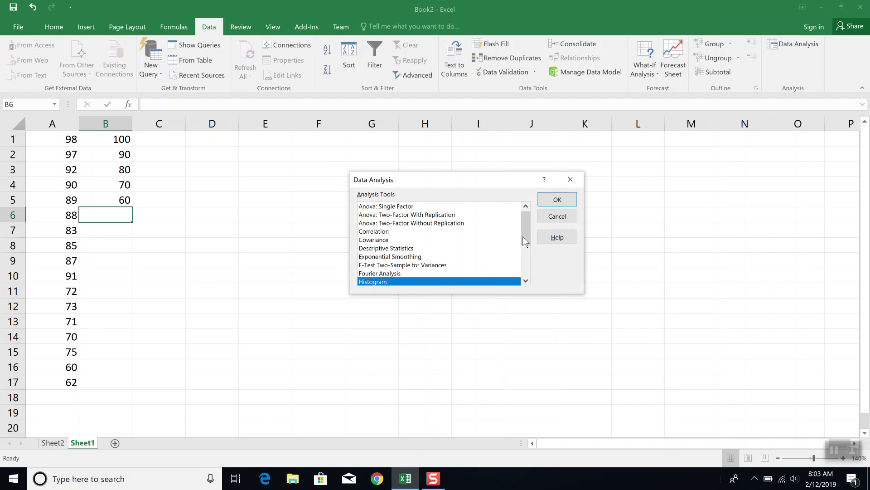
pyautogui.click(556, 200)
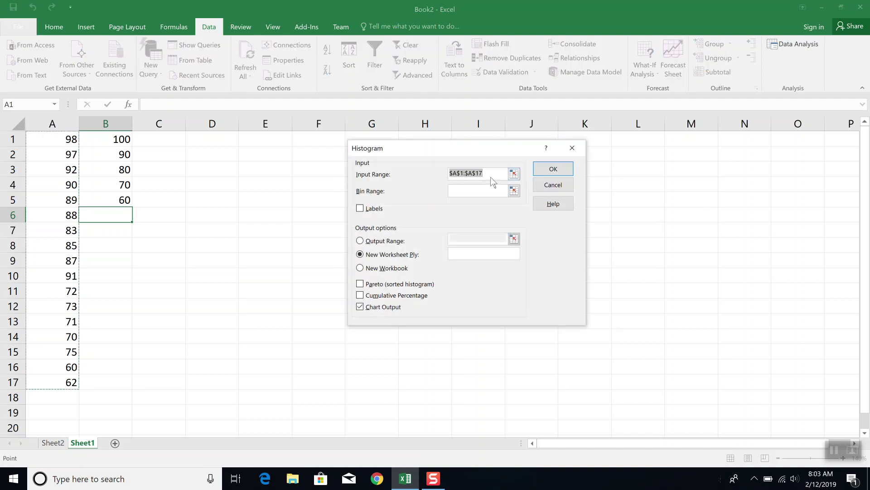
pyautogui.click(464, 190)
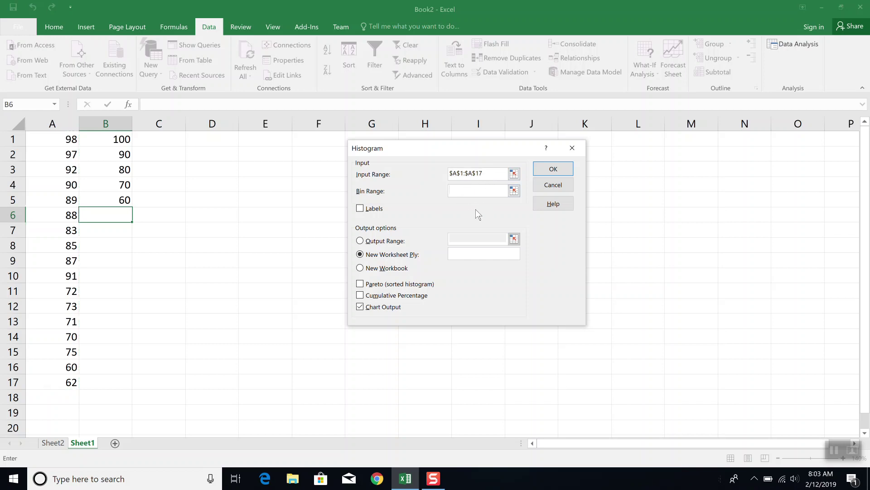
pyautogui.write('B1:B5')
pyautogui.click(549, 169)
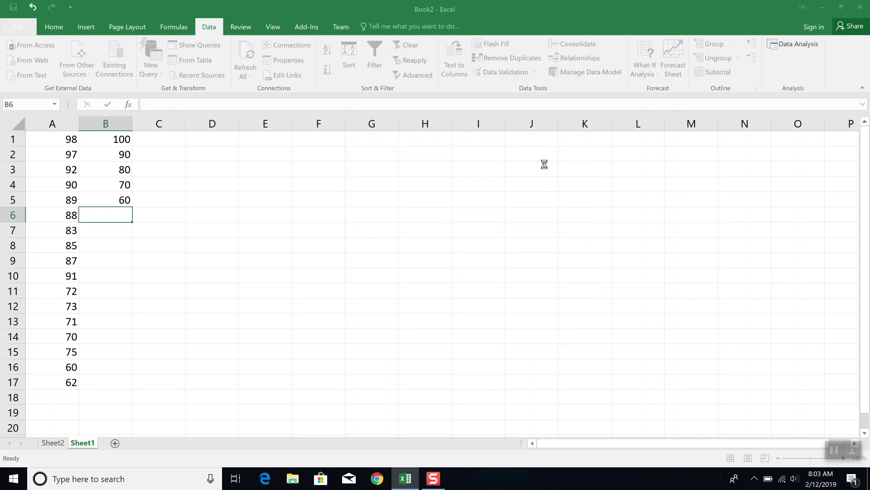
# Enlarge the new histogram chart on Sheet3 by its corner handle.
pyautogui.click(368, 229)
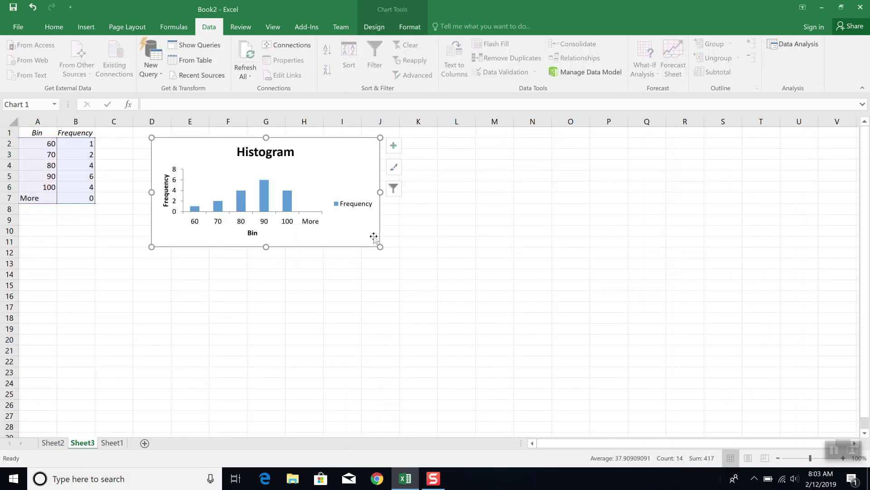
pyautogui.moveTo(380, 247); pyautogui.dragTo(443, 315)
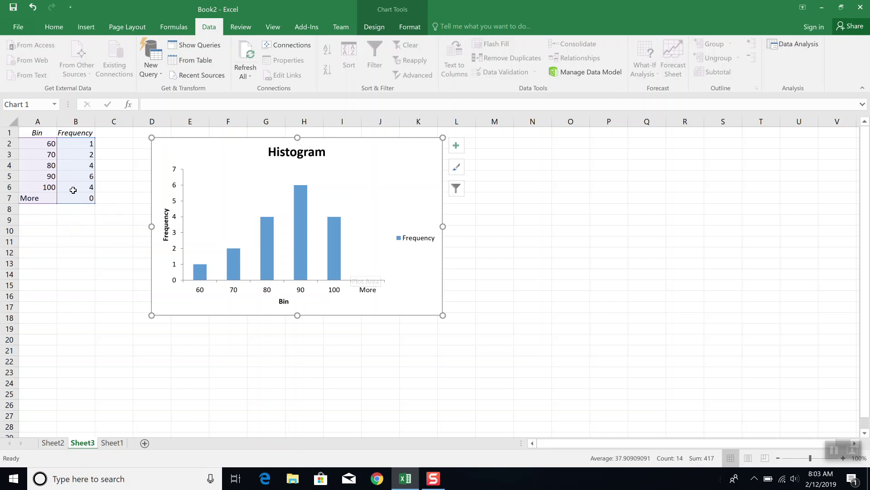
pyautogui.click(74, 229)
# Add the UCL header in B10 and the LCL header in A10.
pyautogui.write('UCL')
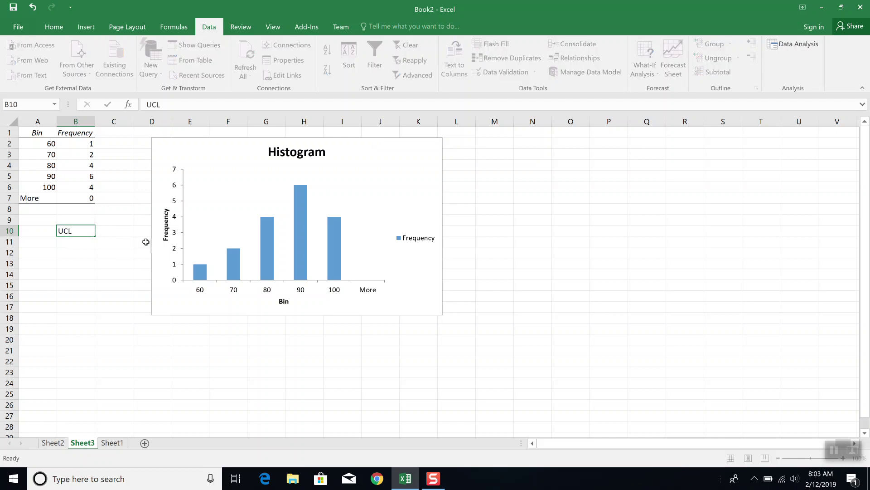
pyautogui.press('Return')
pyautogui.press('Up')
pyautogui.press('Left')
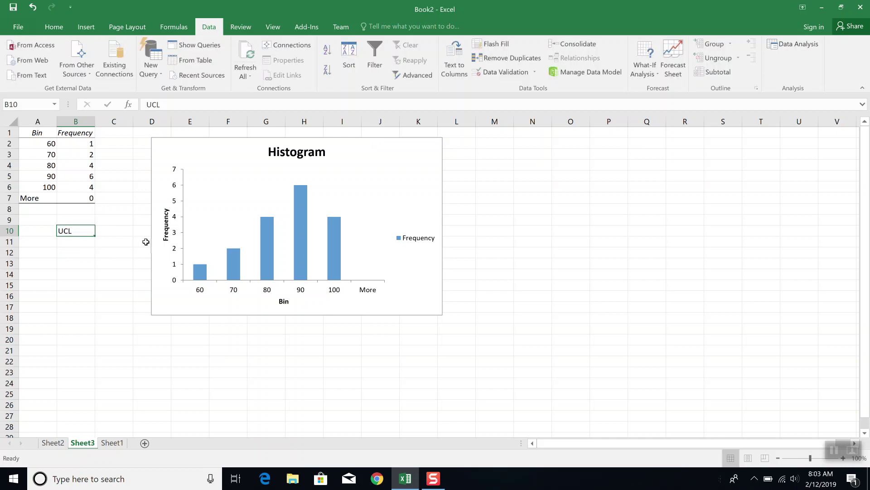
pyautogui.write('LCL')
pyautogui.press('Return')
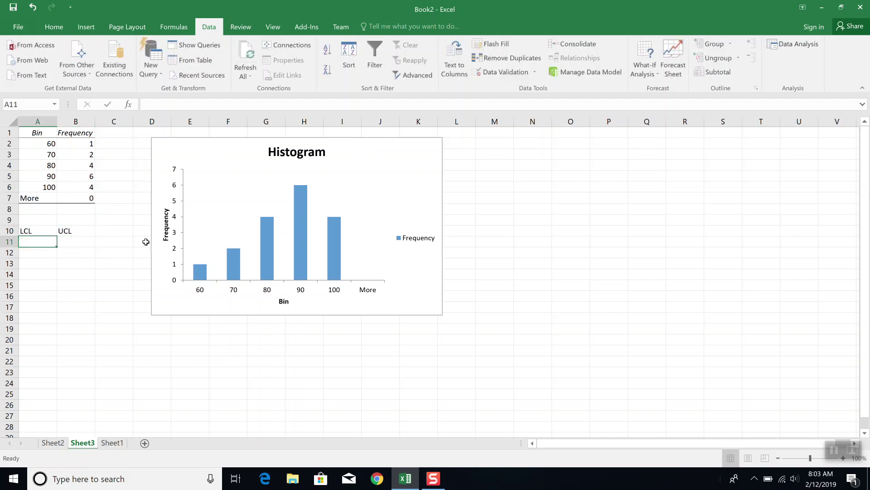
# Enter the upper class limits 60, 70, 80, 90, 100 in B11:B15.
pyautogui.press('Right')
pyautogui.write('60')
pyautogui.press('Return')
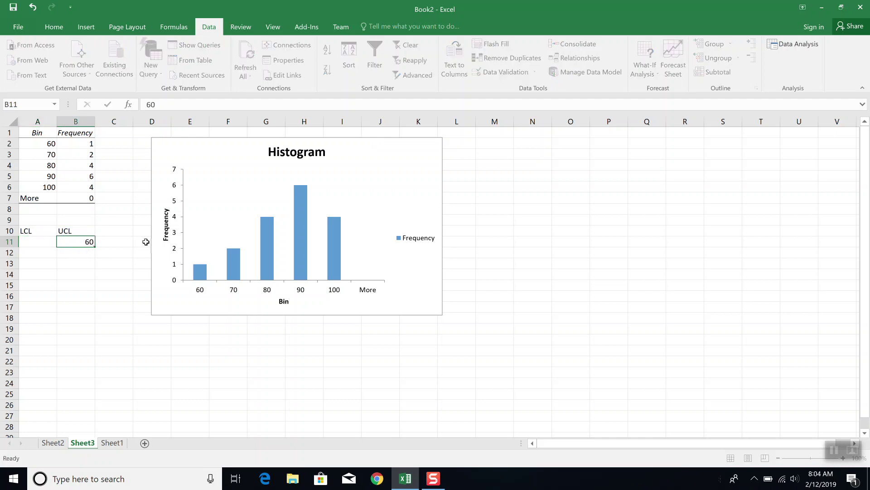
pyautogui.write('70')
pyautogui.press('Return')
pyautogui.write('80')
pyautogui.press('Return')
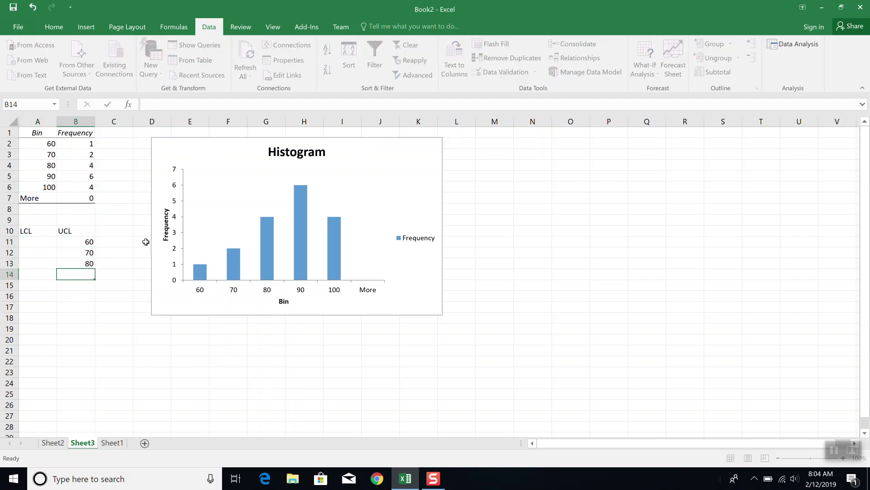
pyautogui.write('90')
pyautogui.press('Return')
pyautogui.write('100')
pyautogui.press('Return')
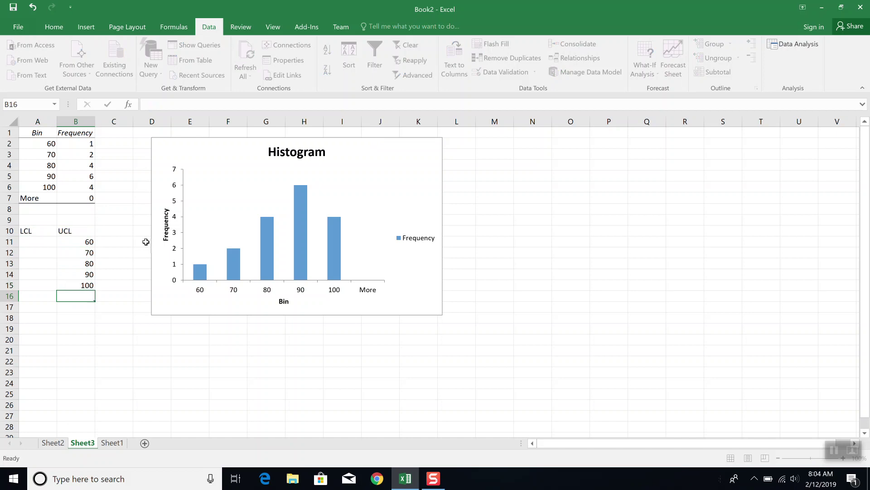
# Enter the lower class limits 51, 61, 71, 81, 91 in A11:A15.
pyautogui.press('Up')
pyautogui.press('Up')
pyautogui.press('Up')
pyautogui.press('Up')
pyautogui.press('Up')
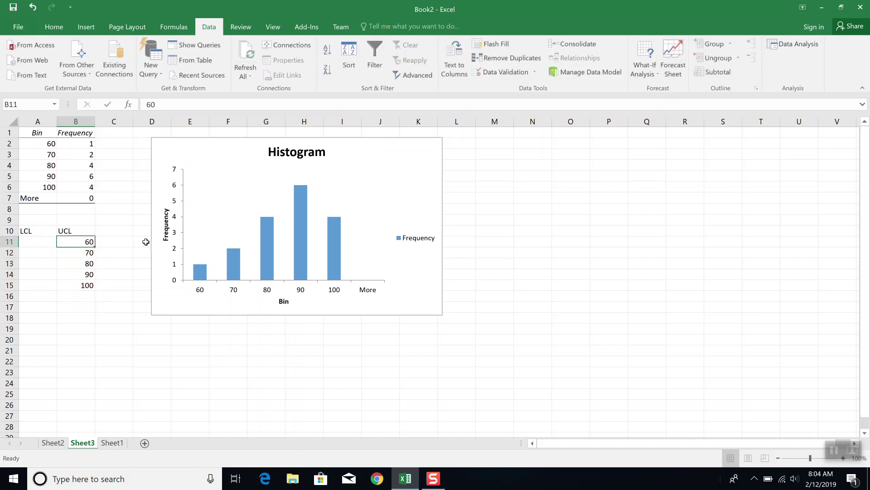
pyautogui.press('Left')
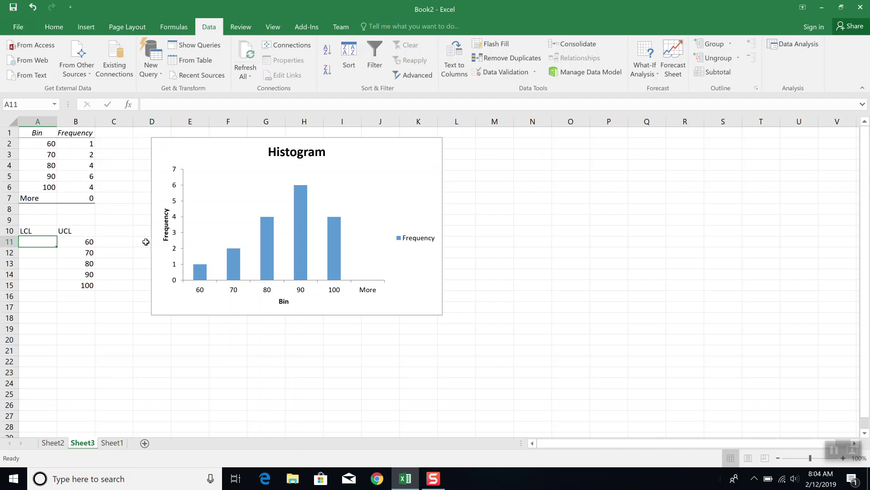
pyautogui.press('Down')
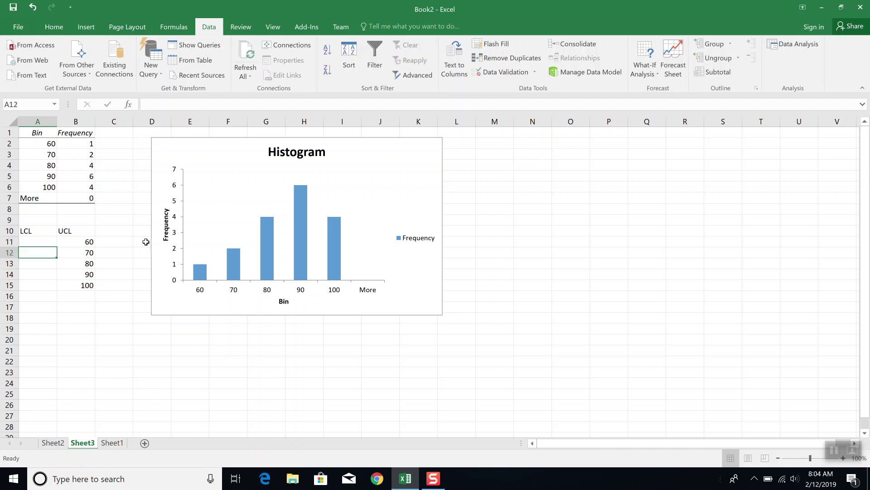
pyautogui.press('Right')
pyautogui.press('Up')
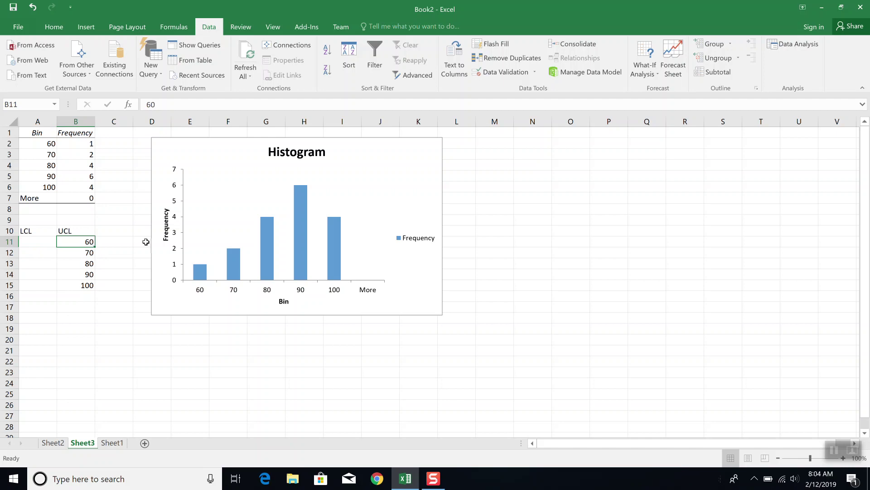
pyautogui.press('Down')
pyautogui.press('Left')
pyautogui.write('61')
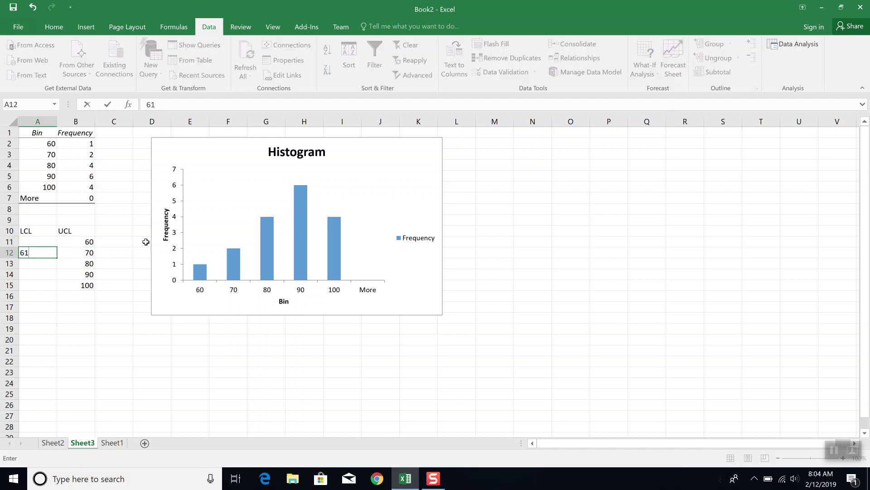
pyautogui.press('Return')
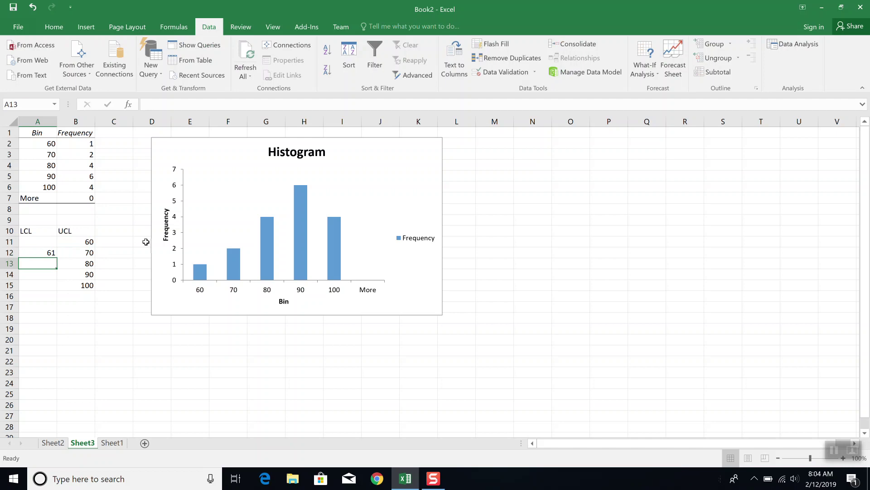
pyautogui.write('71')
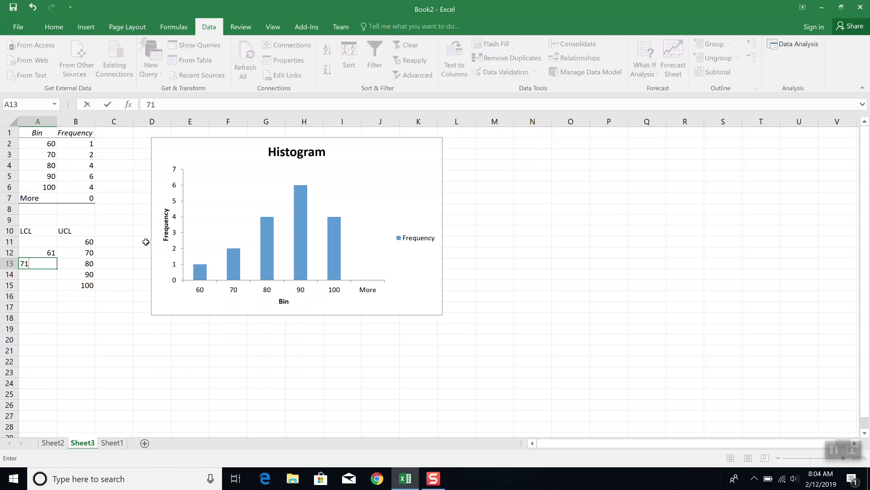
pyautogui.press('Return')
pyautogui.write('81')
pyautogui.press('Return')
pyautogui.write('90')
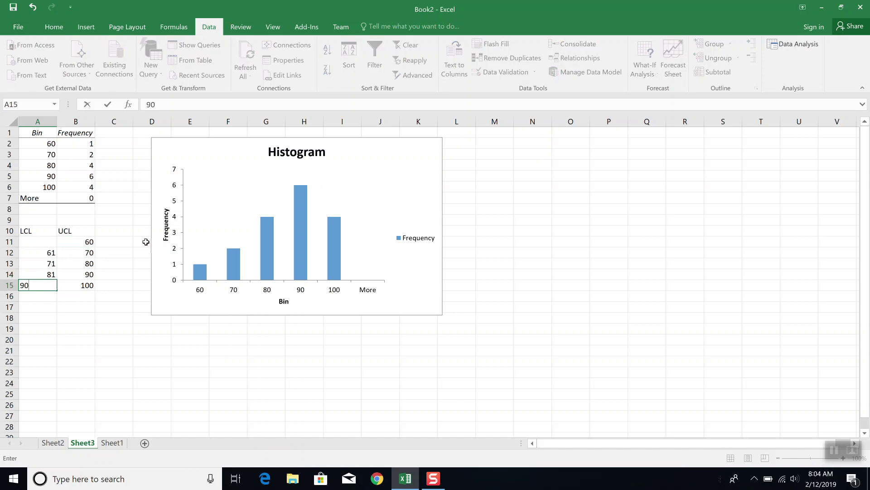
pyautogui.write('1')
pyautogui.press('BackSpace')
pyautogui.press('BackSpace')
pyautogui.write('1')
pyautogui.press('Return')
pyautogui.press('Up')
pyautogui.press('Up')
pyautogui.press('Up')
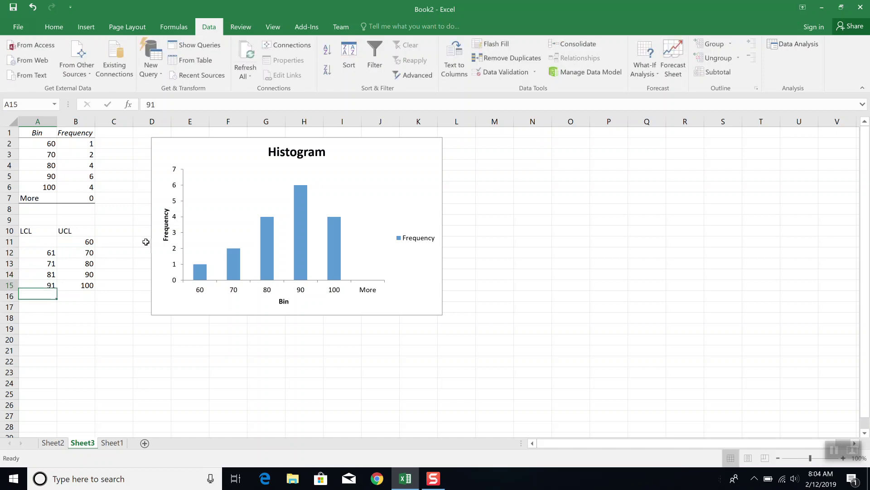
pyautogui.press('Up')
pyautogui.press('Up')
pyautogui.write('51')
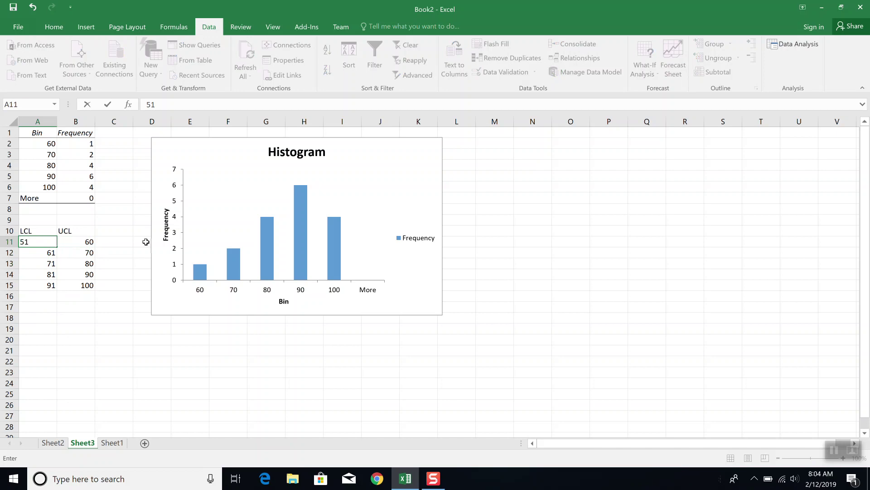
pyautogui.press('Return')
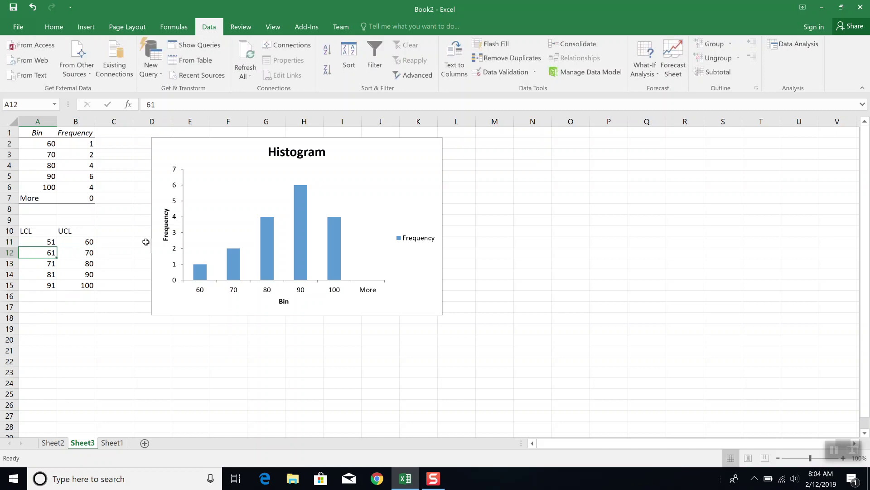
# Add a Freq header in C10 with frequencies 1, 2, 4, 6, 4 below it.
pyautogui.press('Up')
pyautogui.press('Up')
pyautogui.press('Right')
pyautogui.press('Right')
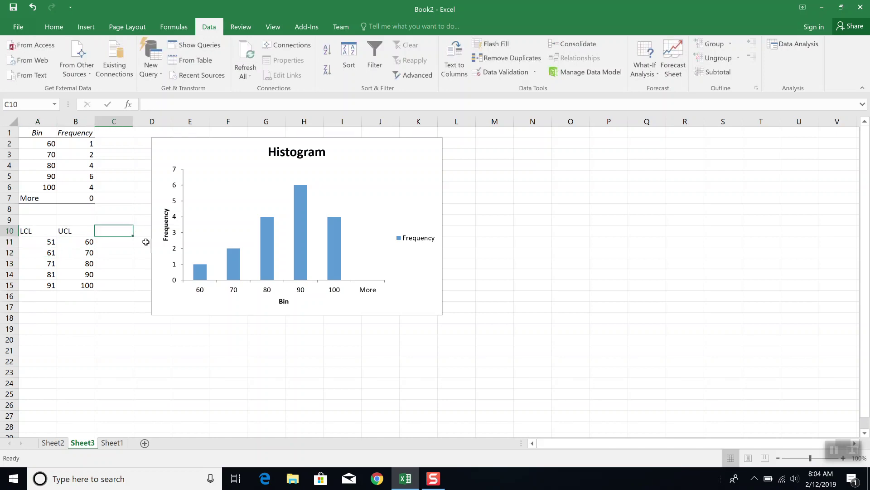
pyautogui.write('Freq')
pyautogui.press('Return')
pyautogui.write('1')
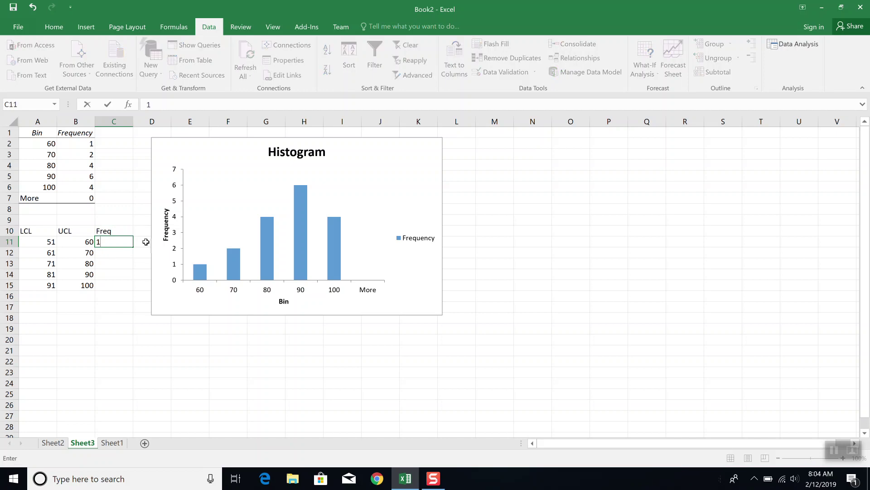
pyautogui.press('Return')
pyautogui.write('2')
pyautogui.press('Return')
pyautogui.write('4')
pyautogui.press('Return')
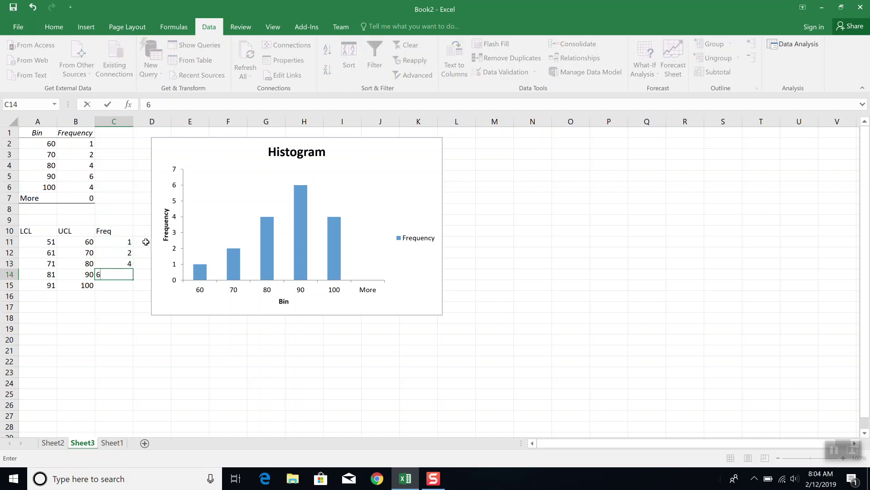
pyautogui.write('6')
pyautogui.press('Return')
pyautogui.write('4')
pyautogui.press('Return')
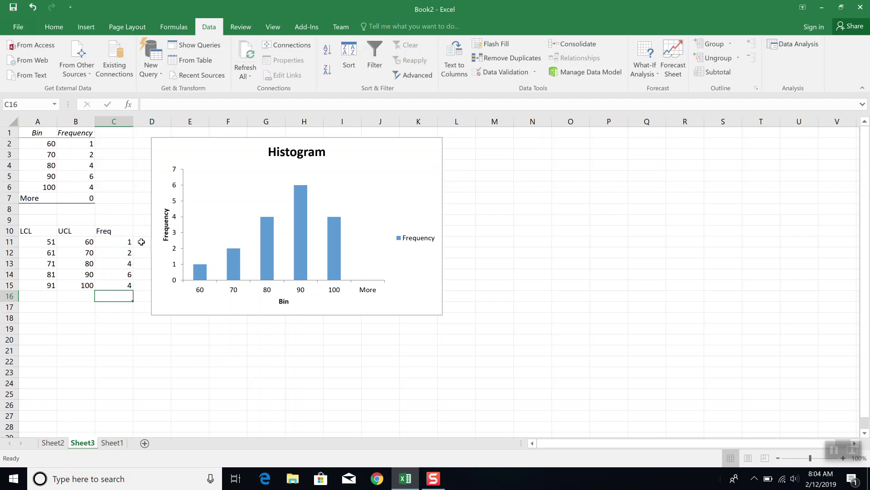
pyautogui.click(84, 244)
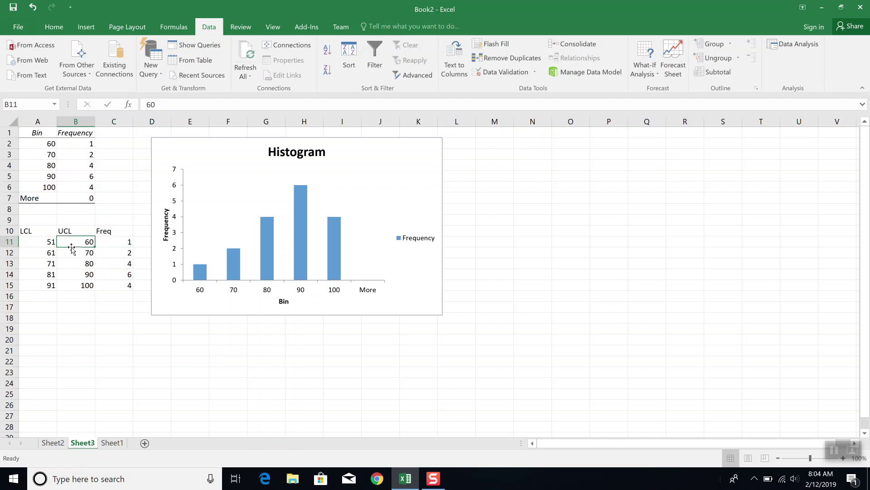
pyautogui.click(47, 255)
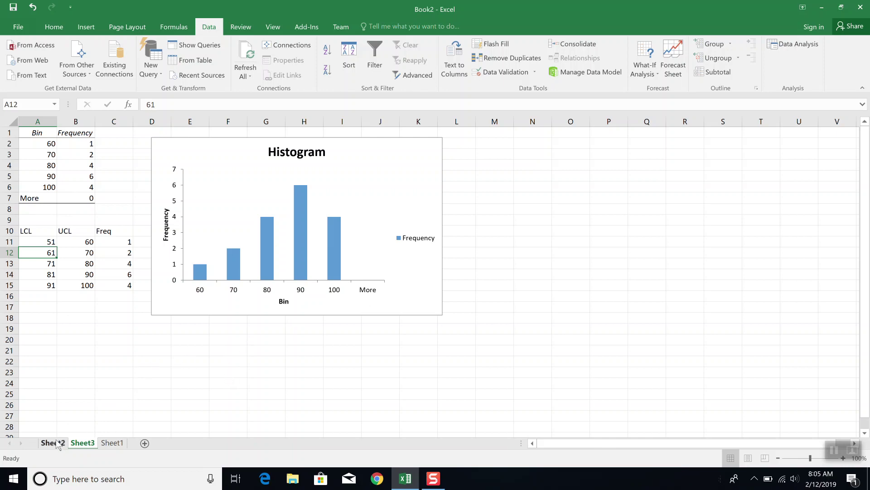
# Insert a new blank worksheet, Sheet4.
pyautogui.click(112, 443)
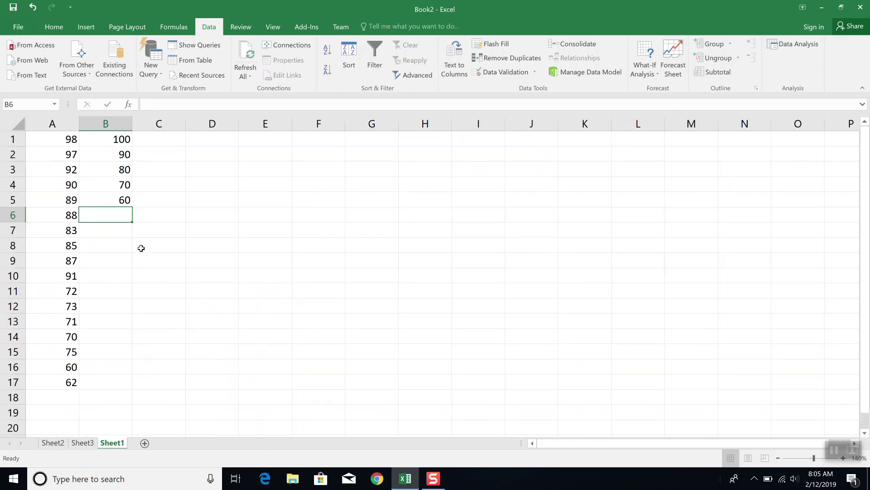
pyautogui.click(144, 443)
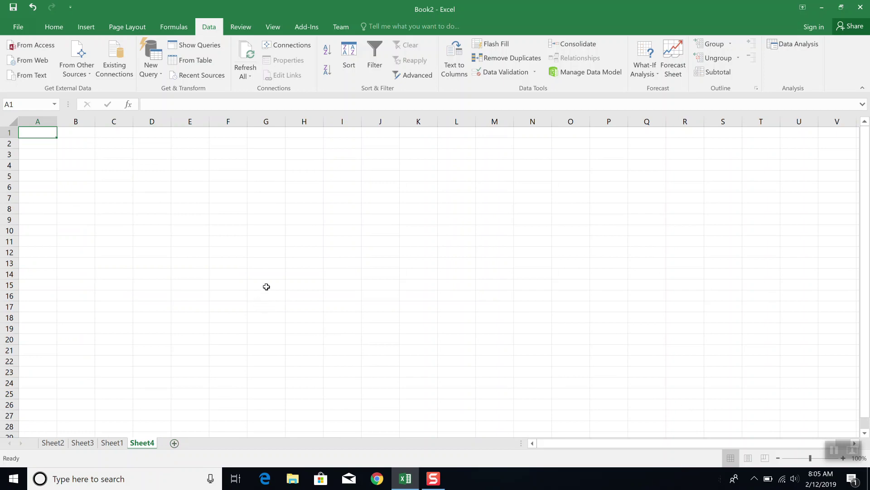
pyautogui.keyDown('ctrl'); pyautogui.scroll(4, 266, 287); pyautogui.keyUp('ctrl')
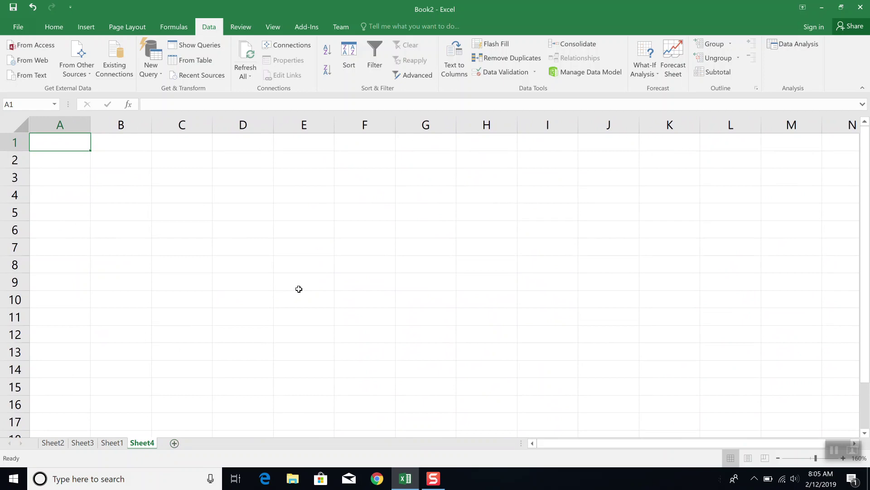
# Enter Jan 1000, Feb 2000 and Mar 3000 in columns A and B.
pyautogui.write('Jan')
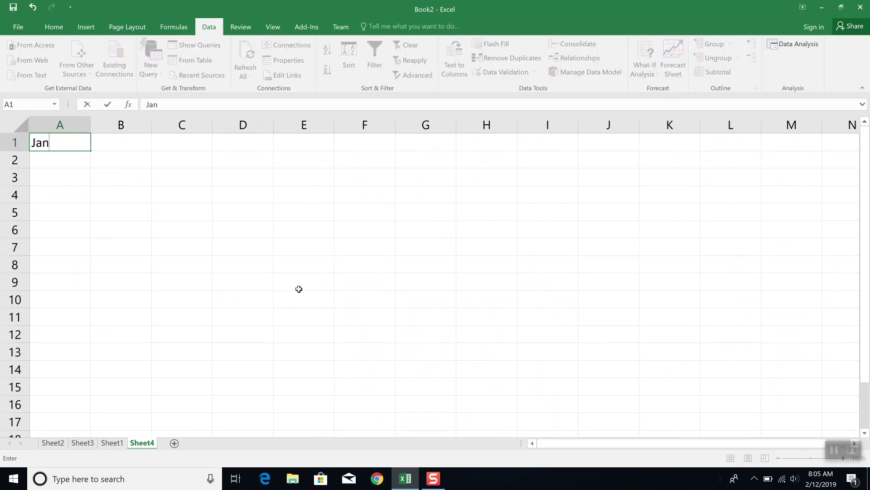
pyautogui.press('Tab')
pyautogui.write('100')
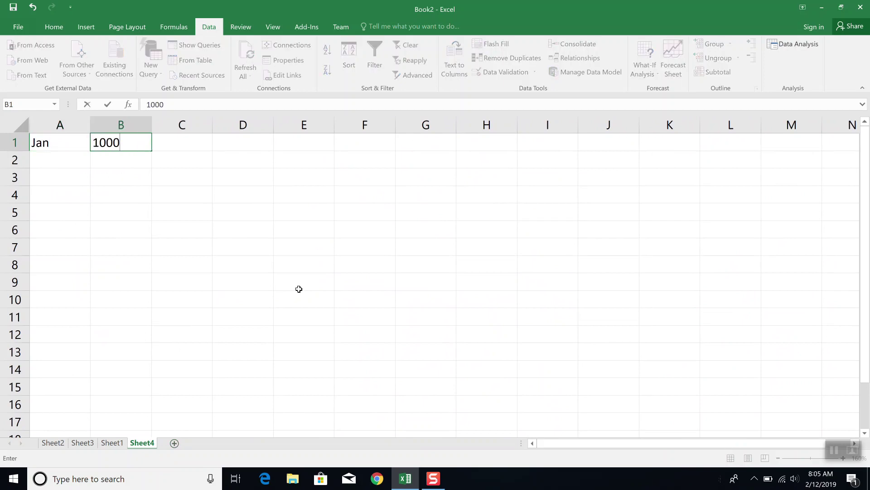
pyautogui.press('Return')
pyautogui.write('Feb')
pyautogui.press('Tab')
pyautogui.write('200')
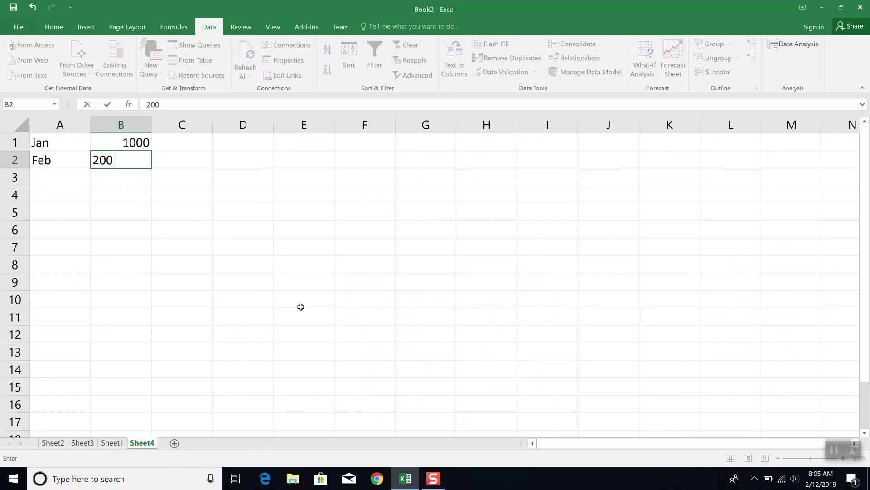
pyautogui.press('Return')
pyautogui.write('Mar')
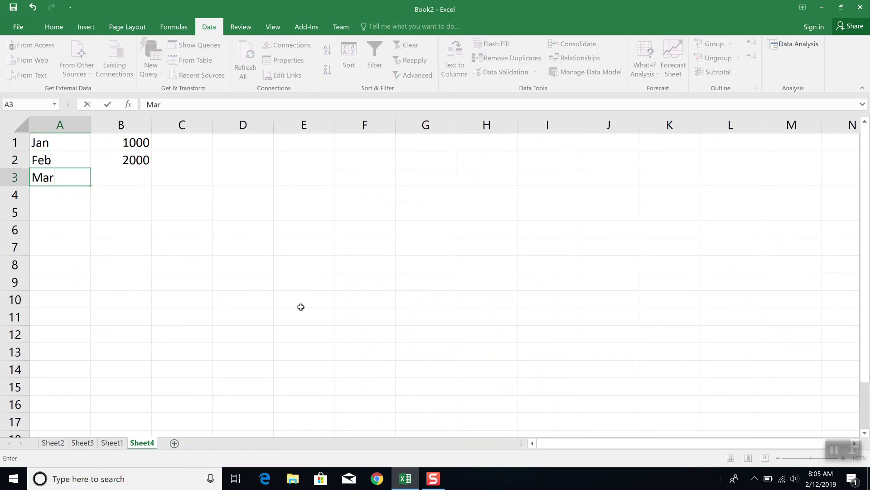
pyautogui.press('Tab')
pyautogui.write('3000')
pyautogui.press('Return')
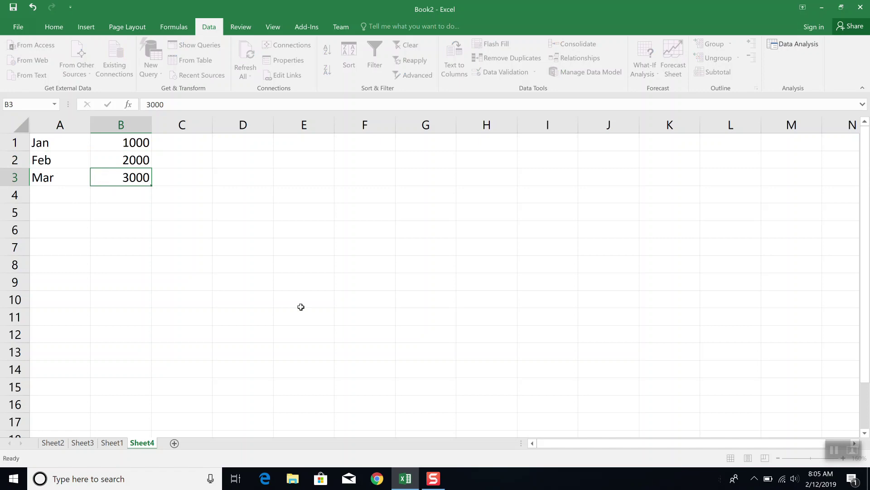
# Add the rows Apr 1500 and May 4250 below them.
pyautogui.write('Apr')
pyautogui.press('Tab')
pyautogui.write('1500')
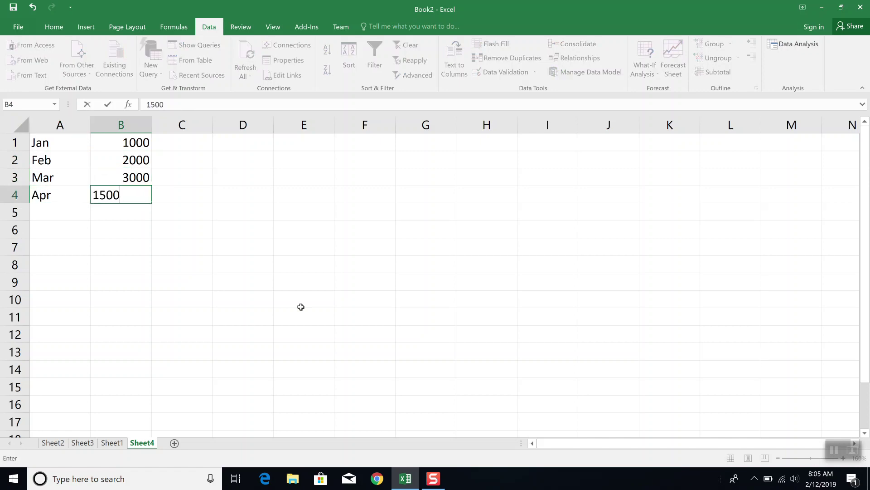
pyautogui.press('Return')
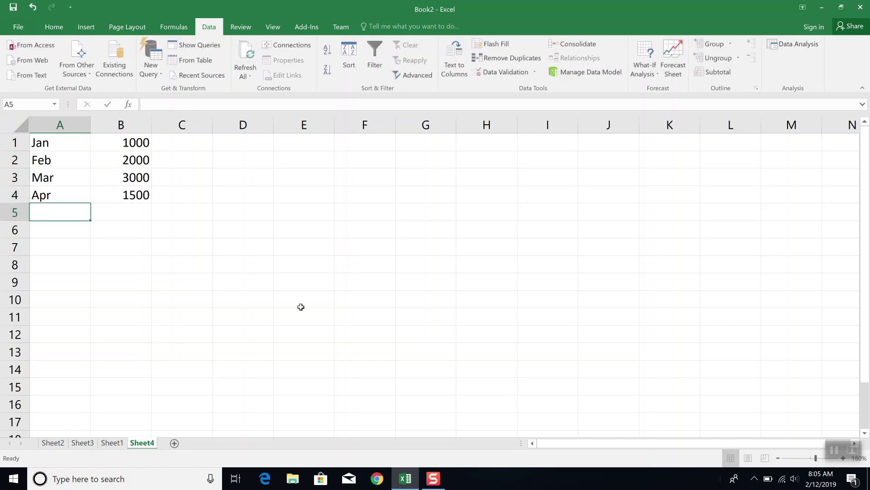
pyautogui.write('May')
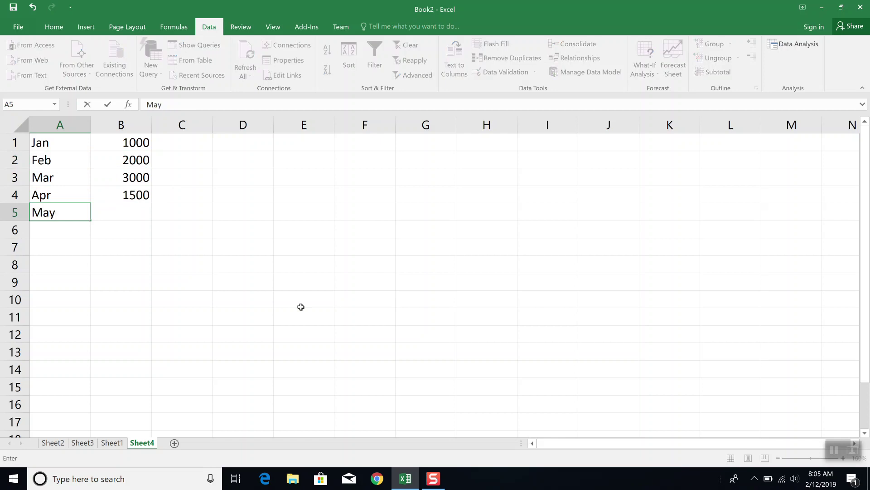
pyautogui.press('Tab')
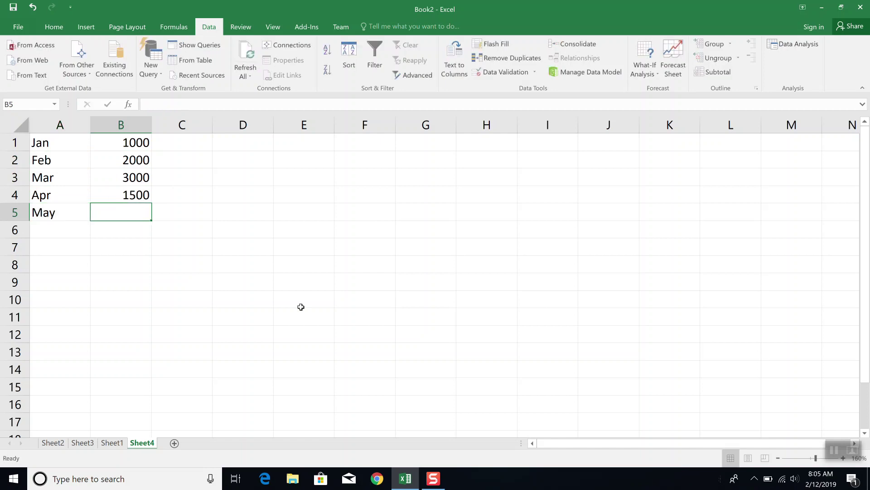
pyautogui.write('4250')
pyautogui.press('Return')
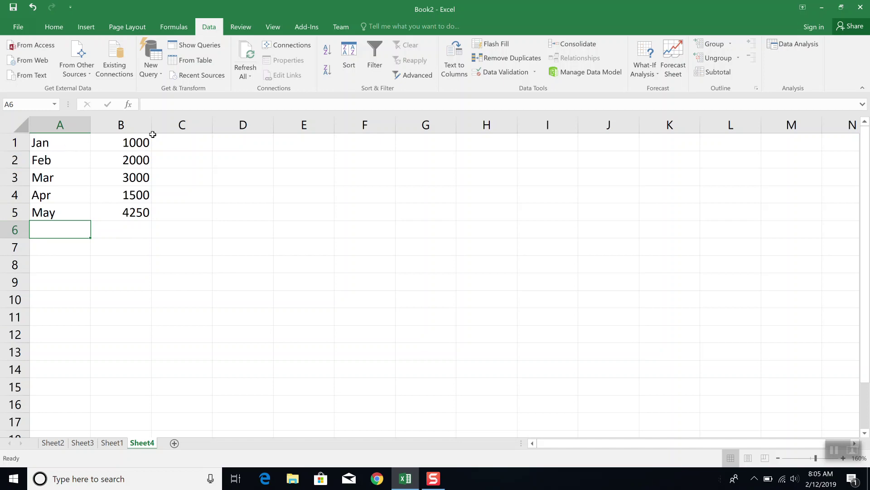
pyautogui.click(54, 141)
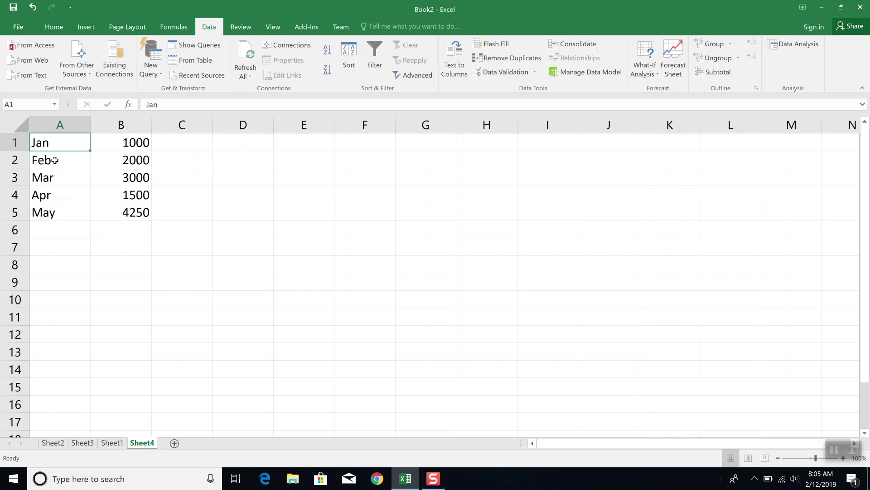
# Insert a 2-D clustered column chart from the Jan–May sales in A1:B5.
pyautogui.moveTo(85, 141); pyautogui.dragTo(107, 213)
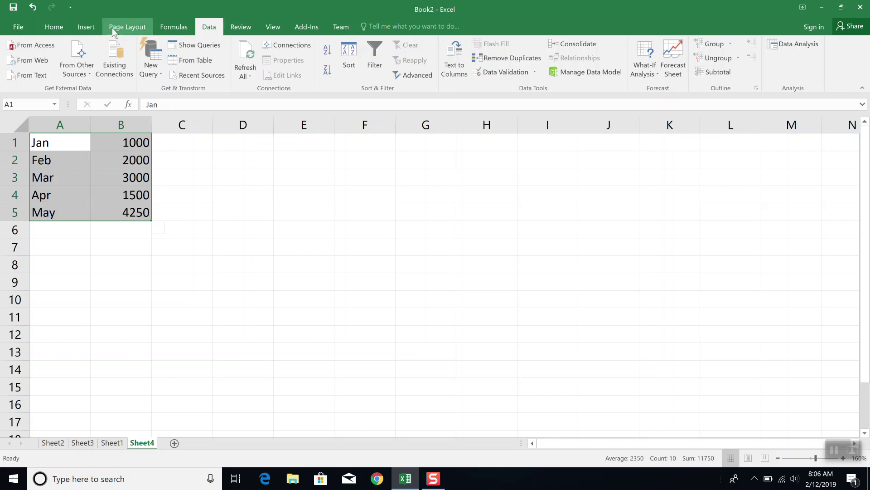
pyautogui.click(93, 28)
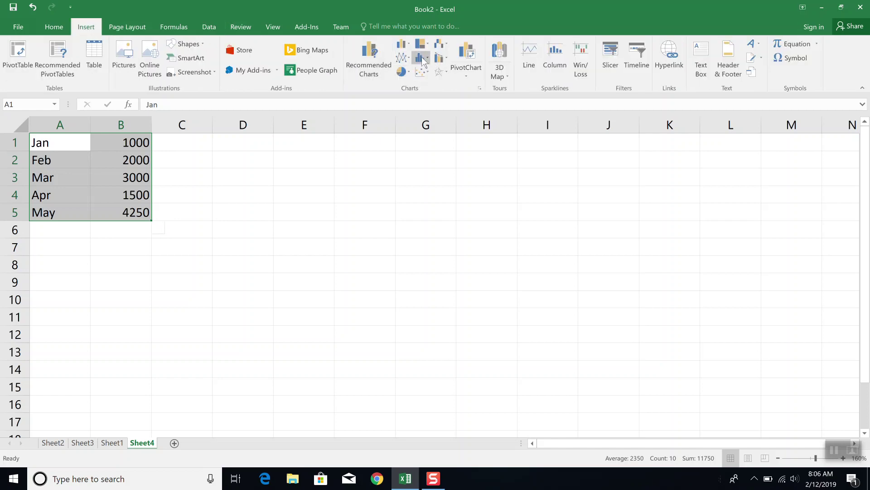
pyautogui.click(410, 48)
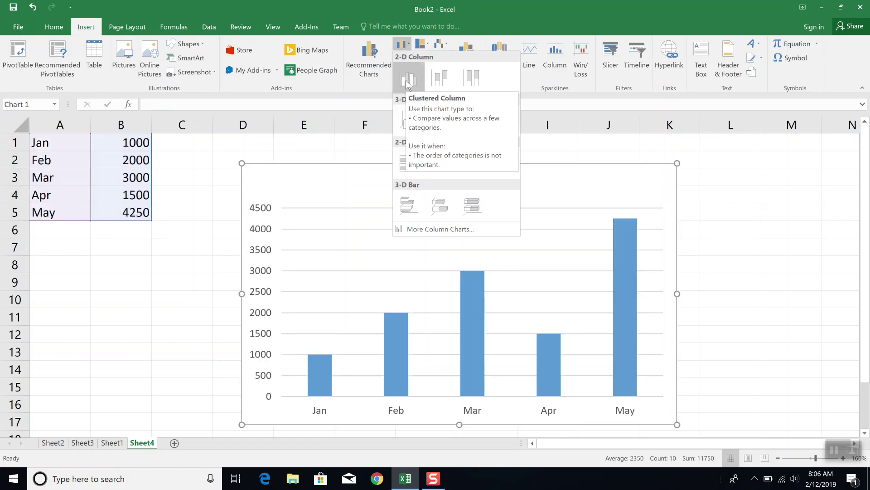
pyautogui.click(407, 83)
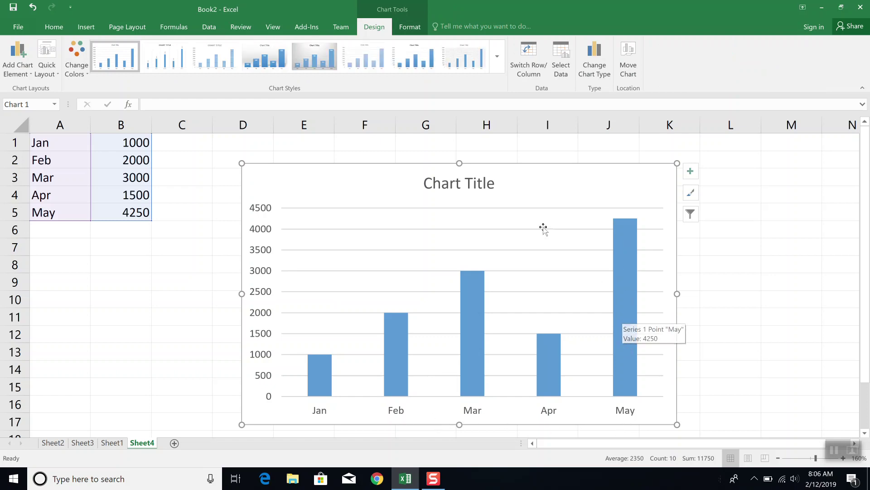
# Replace the placeholder chart title with 'Sales for Jan - May'.
pyautogui.click(459, 181)
pyautogui.click(443, 182)
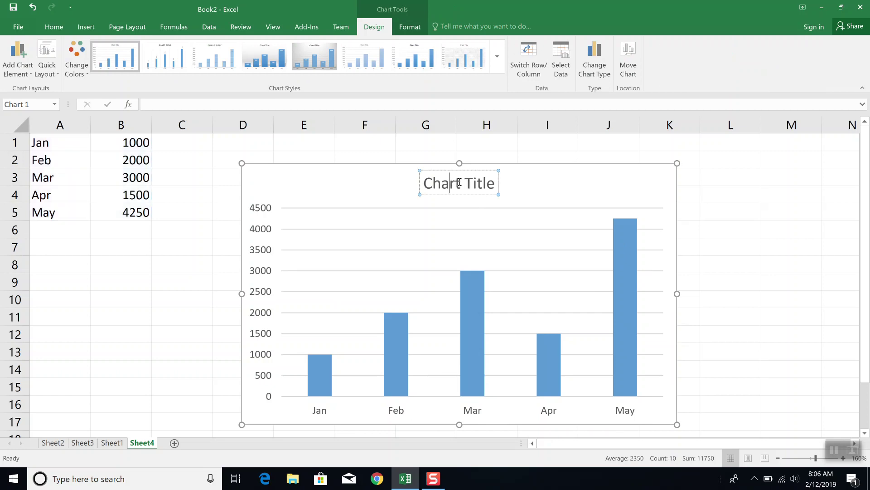
pyautogui.press('BackSpace')
pyautogui.press('BackSpace')
pyautogui.press('BackSpace')
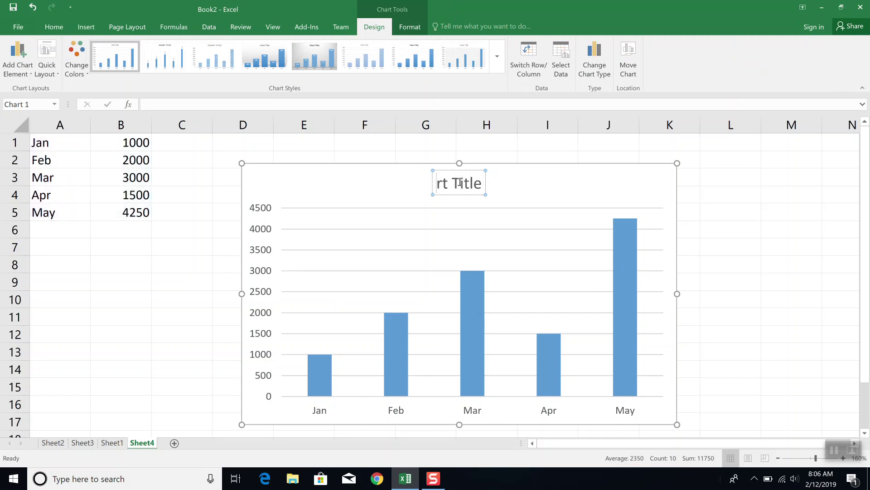
pyautogui.write('Sales fo')
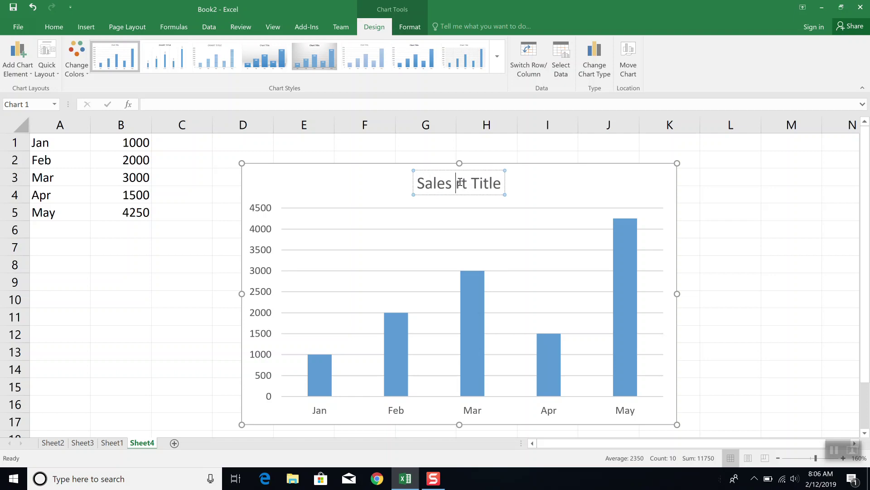
pyautogui.write('r Jan - ')
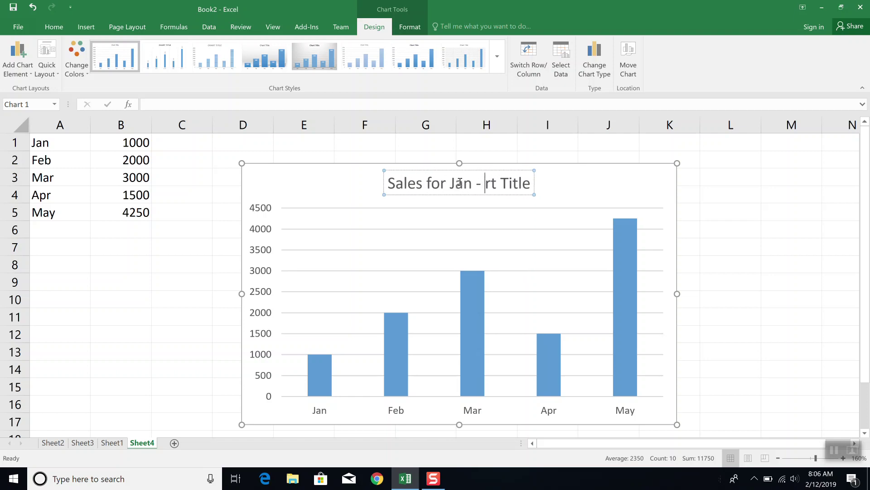
pyautogui.write('May')
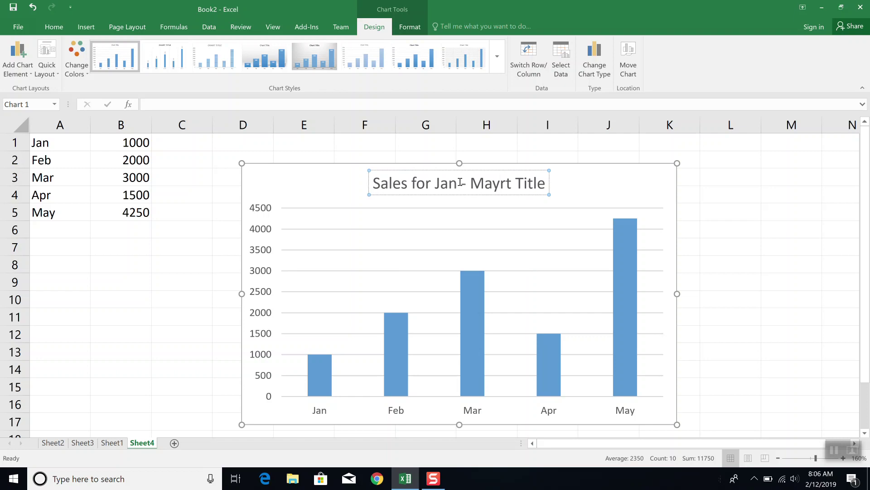
pyautogui.press('Delete')
pyautogui.press('Delete')
pyautogui.press('Delete')
pyautogui.press('Delete')
pyautogui.press('Delete')
pyautogui.press('Delete')
pyautogui.press('Delete')
pyautogui.press('Delete')
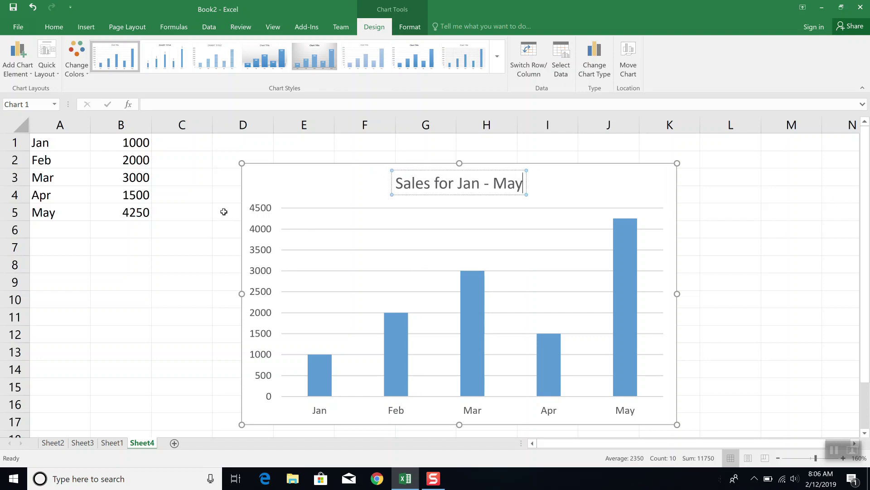
pyautogui.click(200, 224)
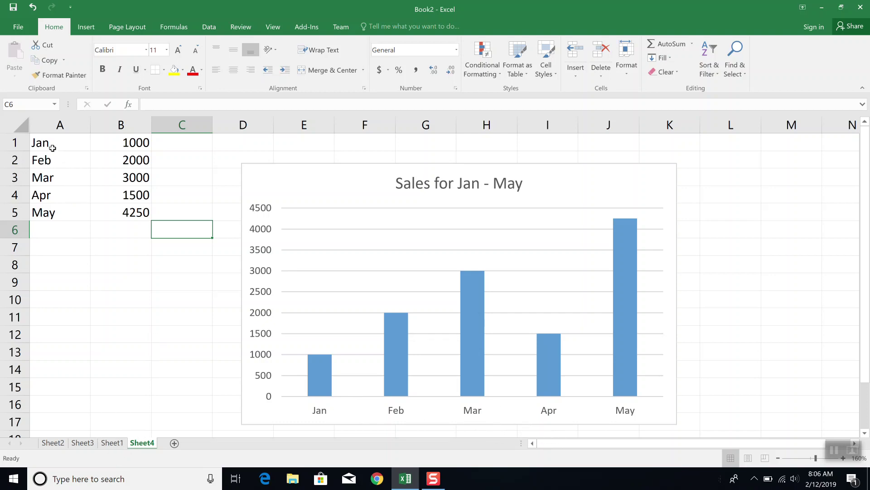
# Insert a 2-D pie chart of A1:B5 over the column chart, then open File Info.
pyautogui.moveTo(47, 142); pyautogui.dragTo(104, 206)
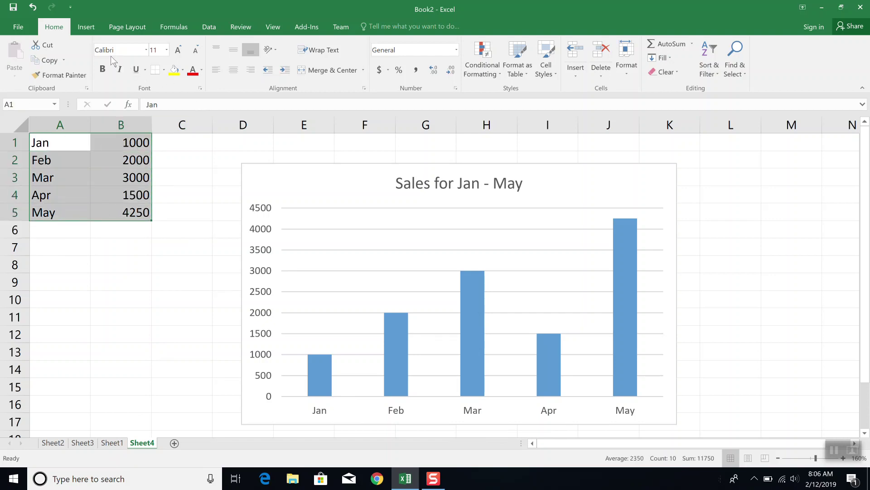
pyautogui.click(86, 28)
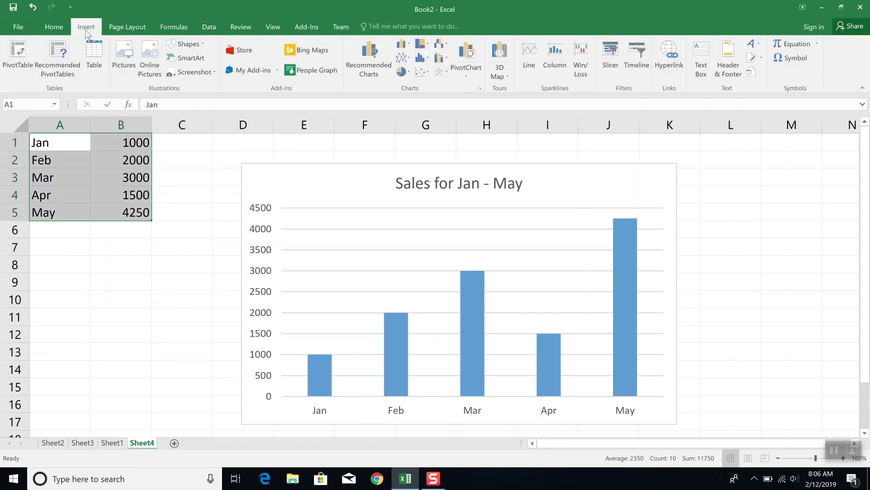
pyautogui.click(407, 72)
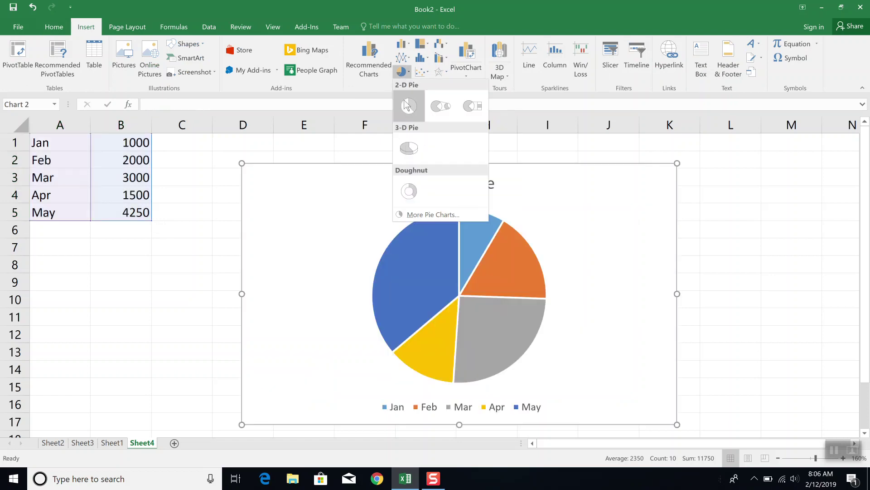
pyautogui.click(406, 106)
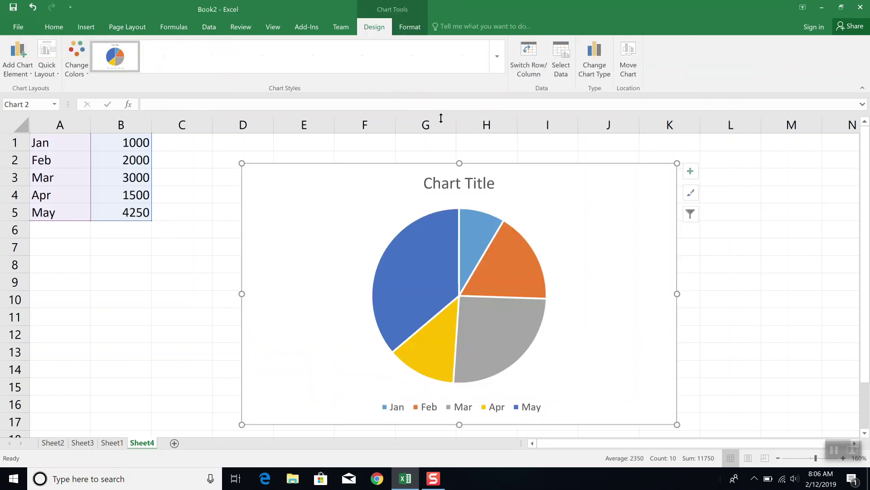
pyautogui.moveTo(583, 181); pyautogui.dragTo(627, 175)
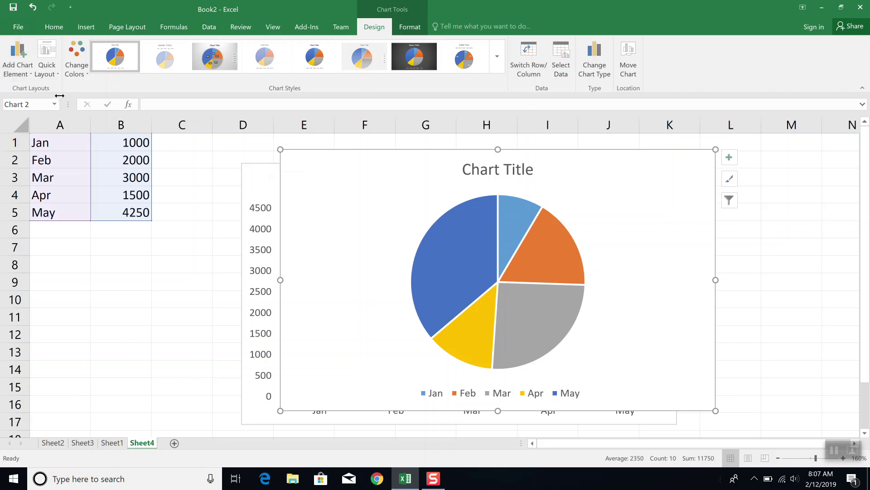
pyautogui.click(21, 26)
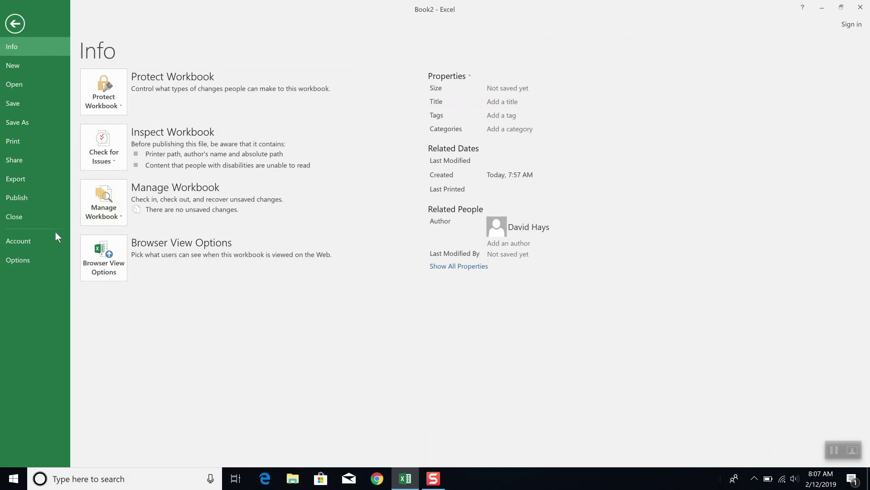
# Browse the Formulas, Proofing and Save options, then cancel without changes.
pyautogui.click(18, 260)
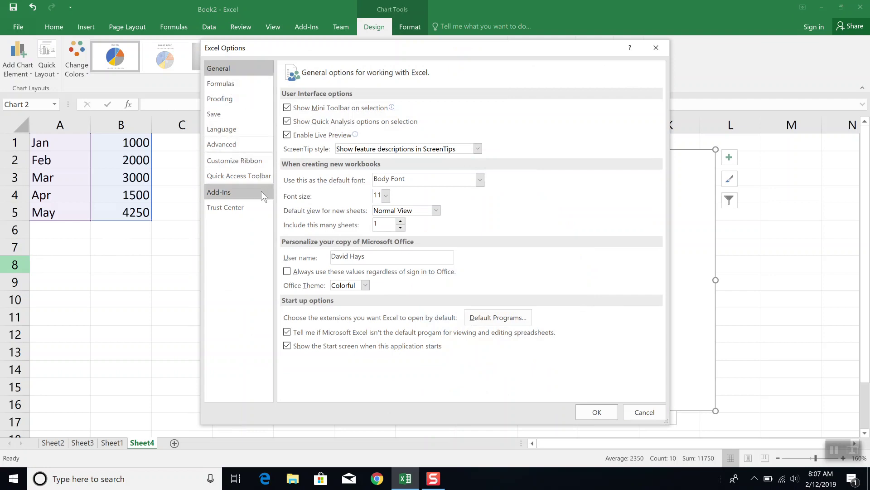
pyautogui.click(229, 83)
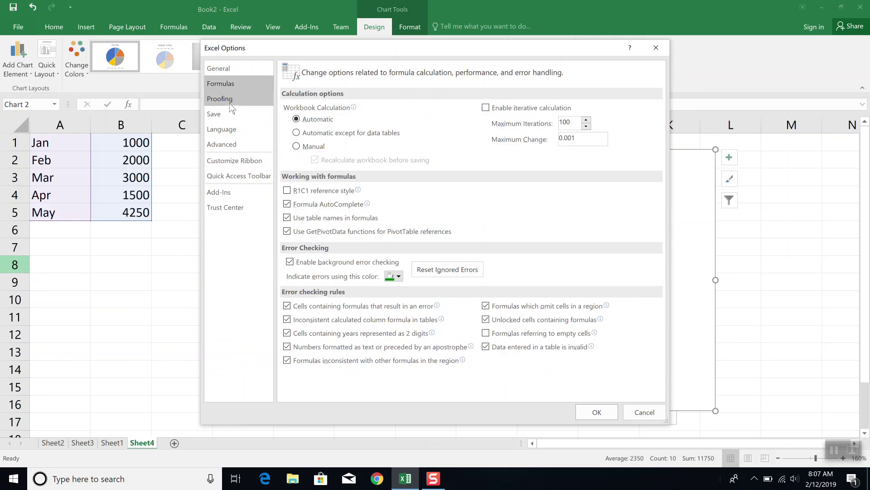
pyautogui.click(230, 100)
pyautogui.click(228, 113)
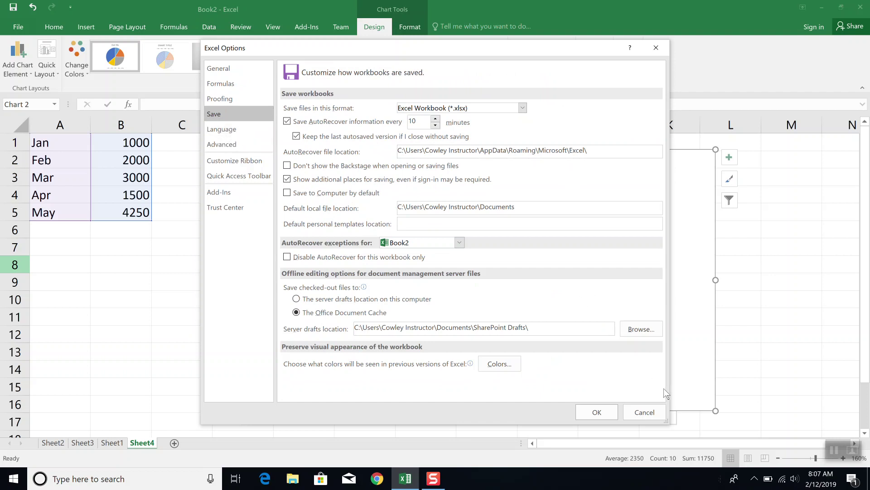
pyautogui.click(644, 412)
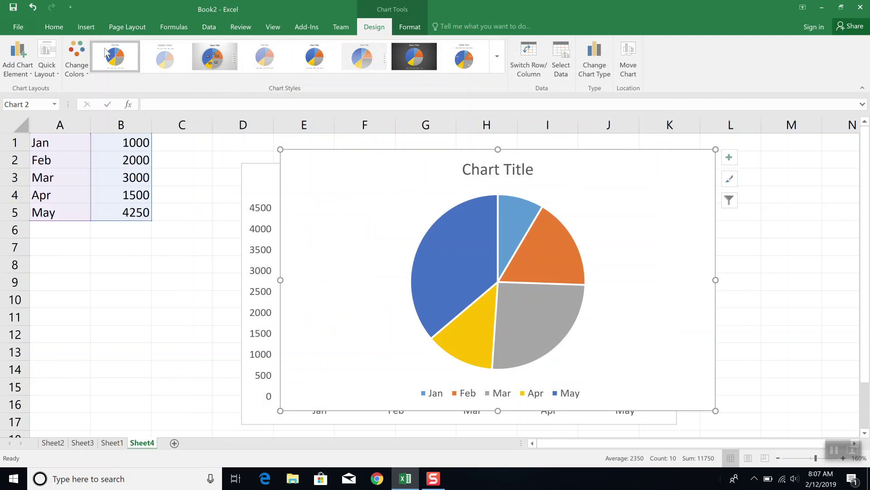
# Show all workbook properties on the Info page, then return to Sheet4.
pyautogui.click(24, 32)
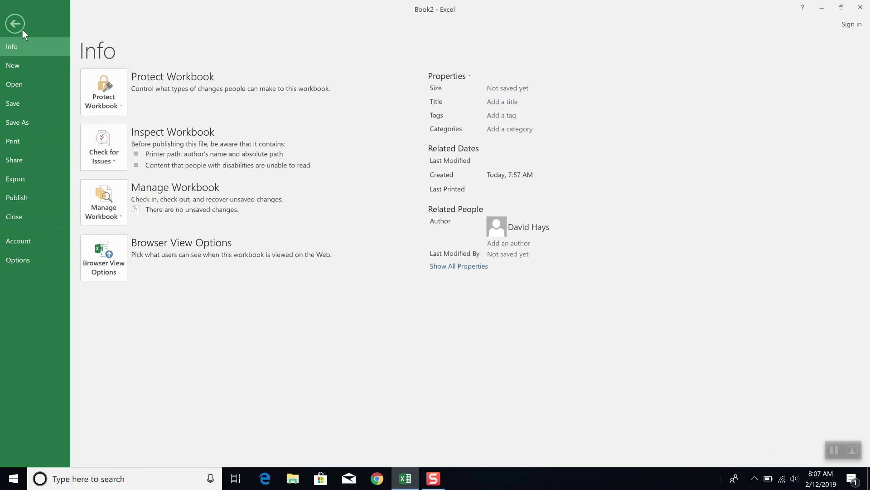
pyautogui.click(455, 267)
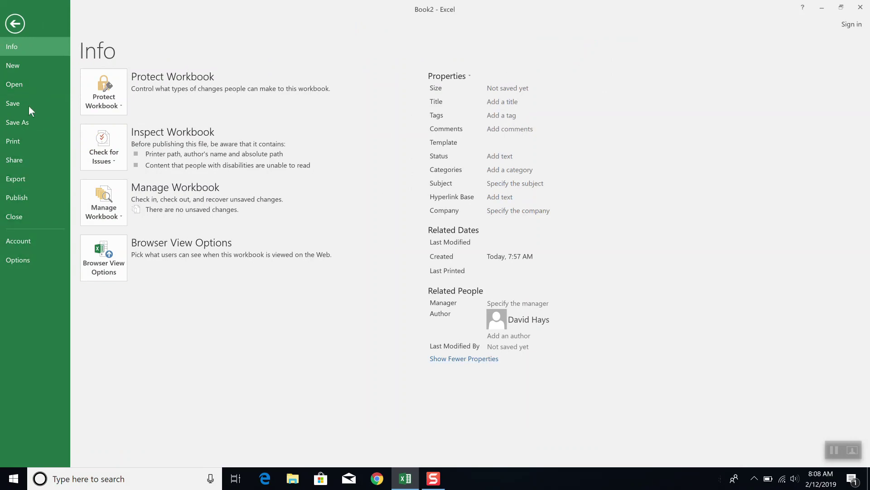
pyautogui.click(15, 25)
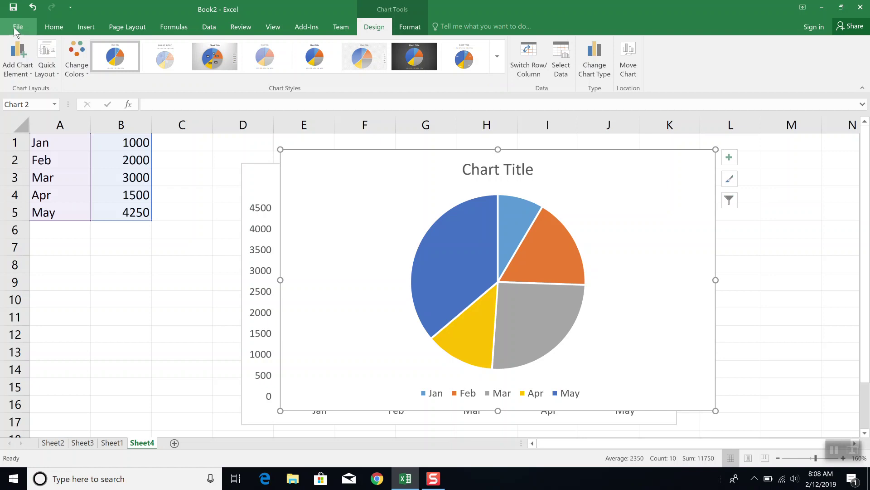